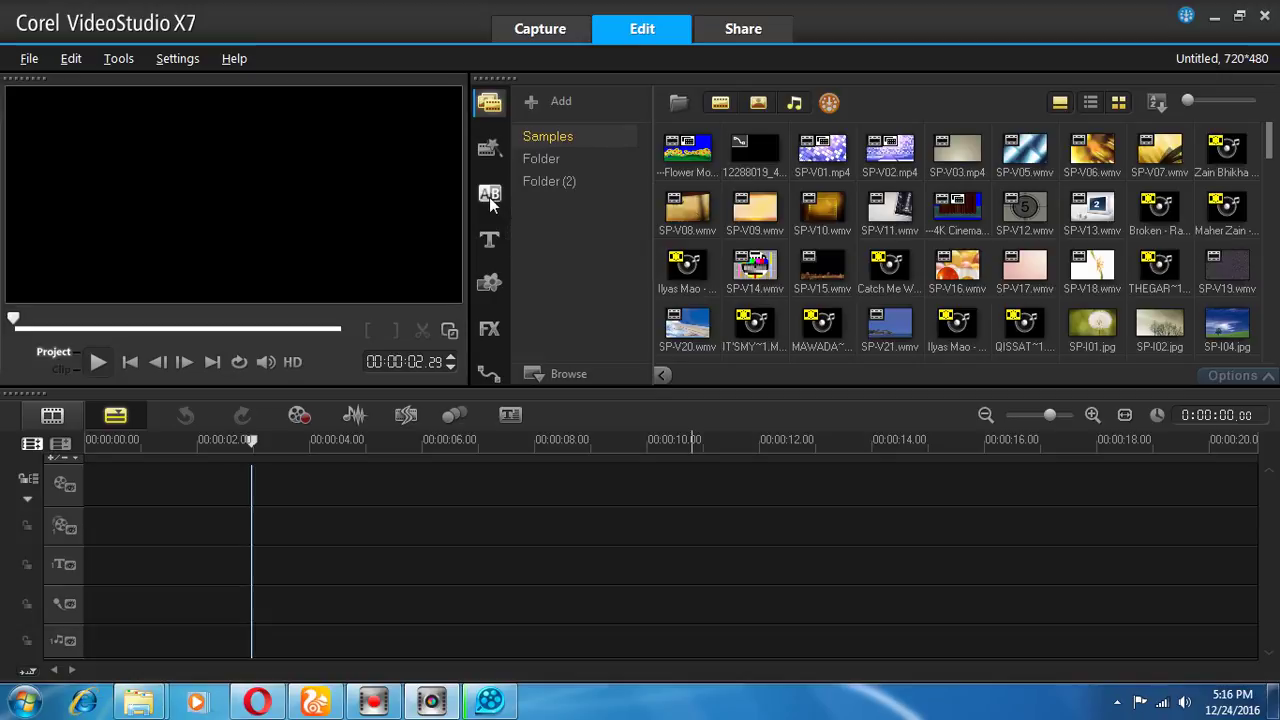
# - Browse the full transition library and preview the Funnel transition
pyautogui.click(489, 197)
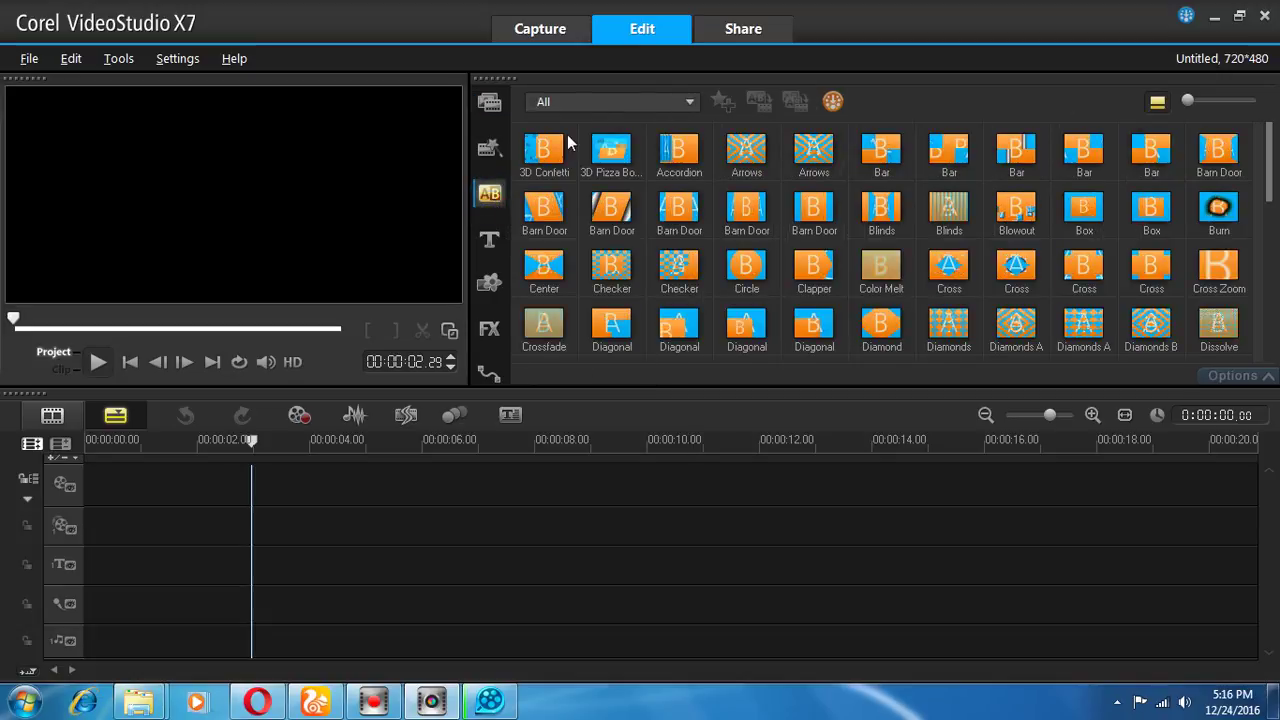
pyautogui.moveTo(1268, 135); pyautogui.dragTo(1275, 195)
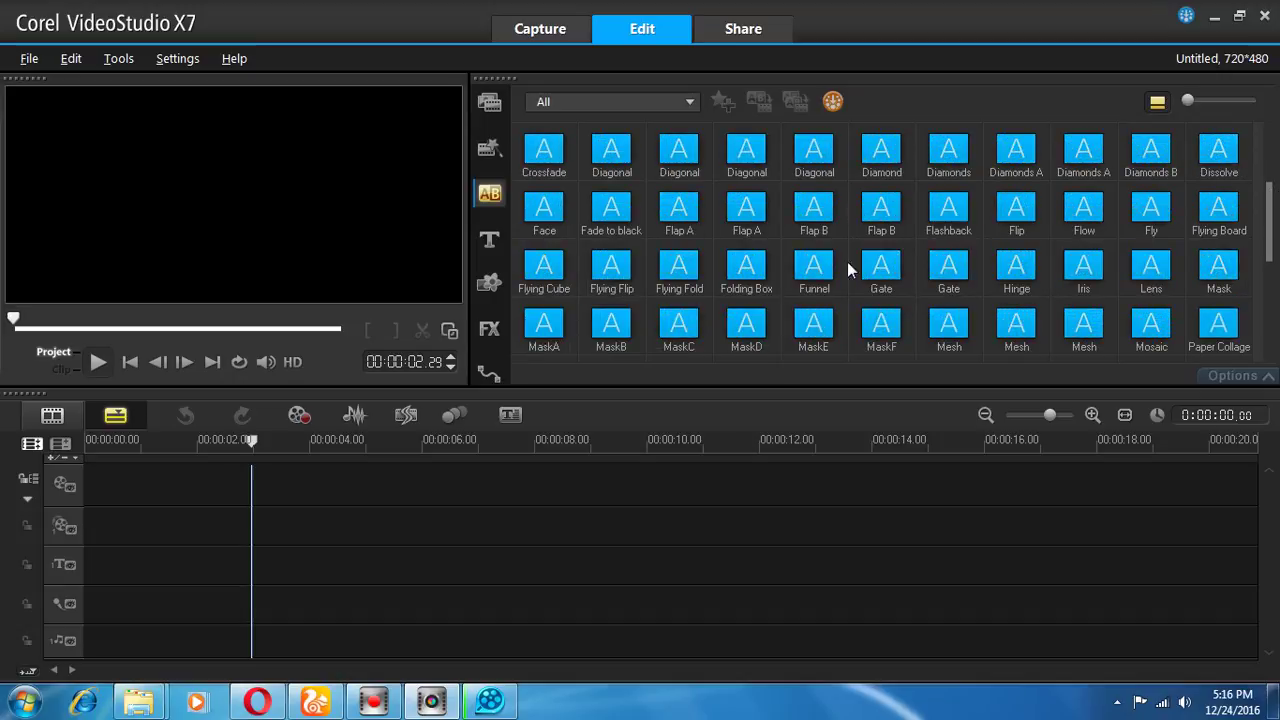
pyautogui.click(814, 266)
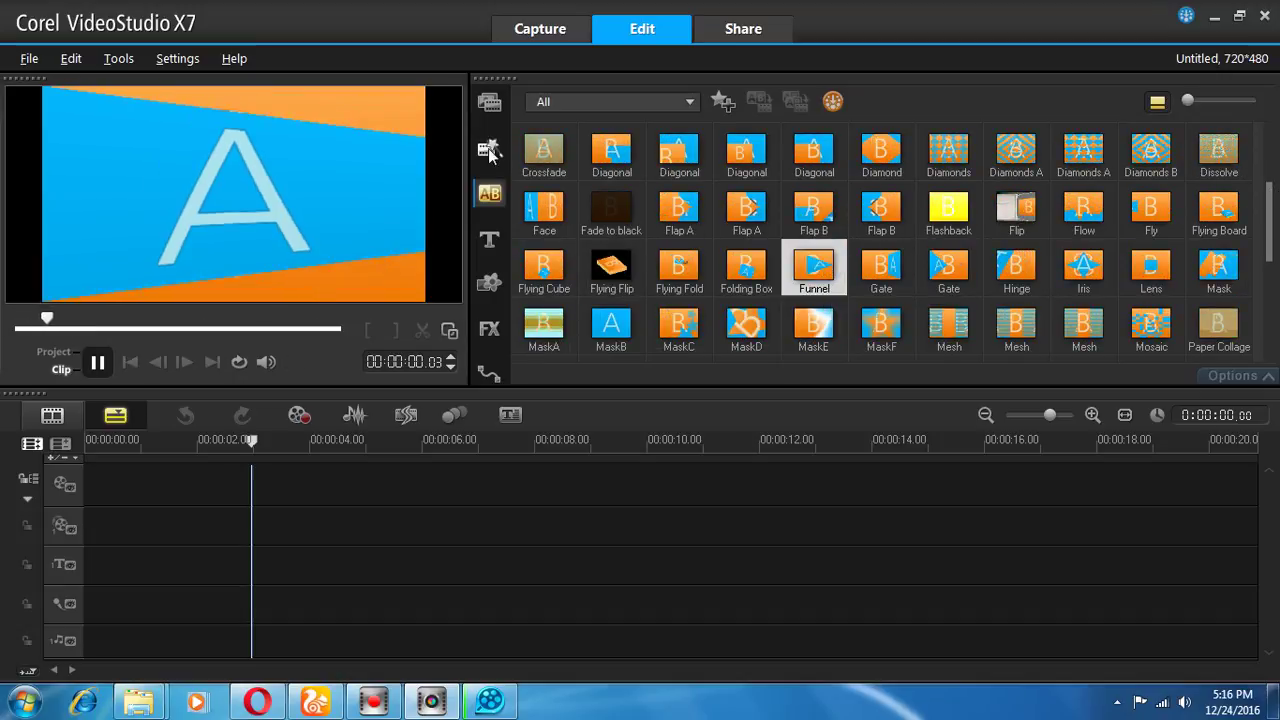
# - Place the sample images SP-I04.jpg and SP-I02.jpg one after the other on the video track
pyautogui.click(485, 110)
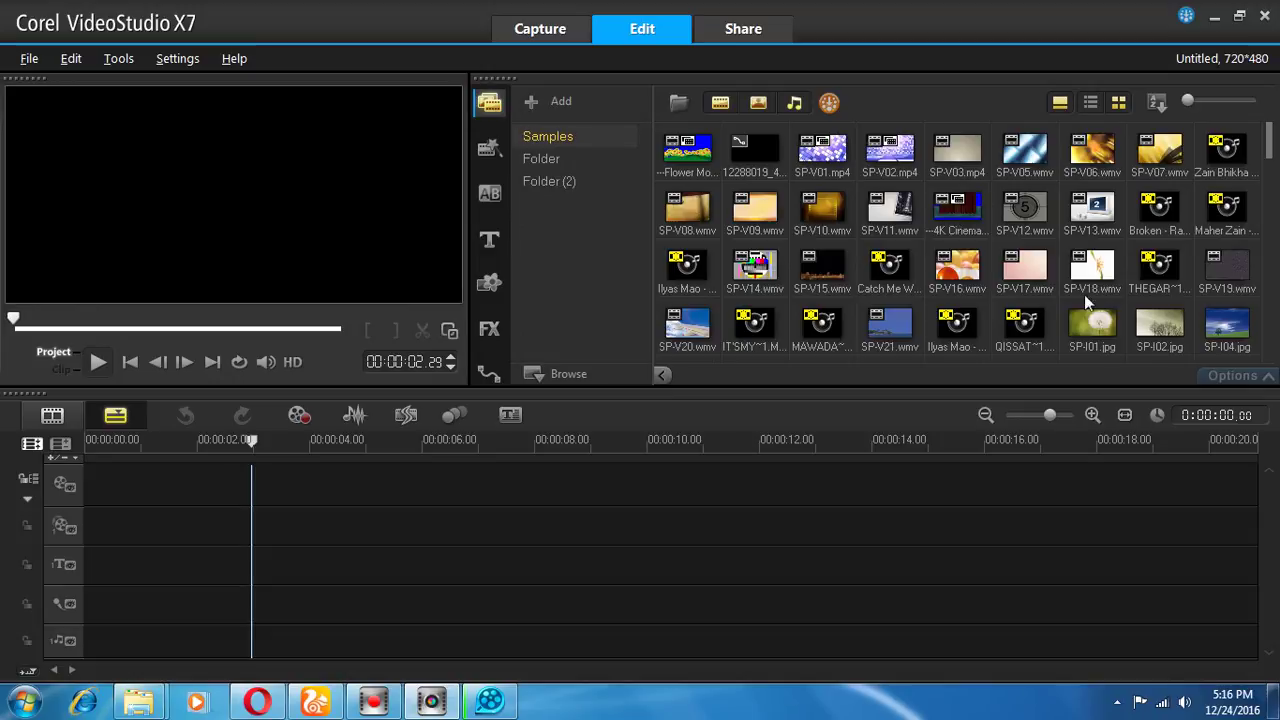
pyautogui.moveTo(582, 445); pyautogui.dragTo(230, 486)
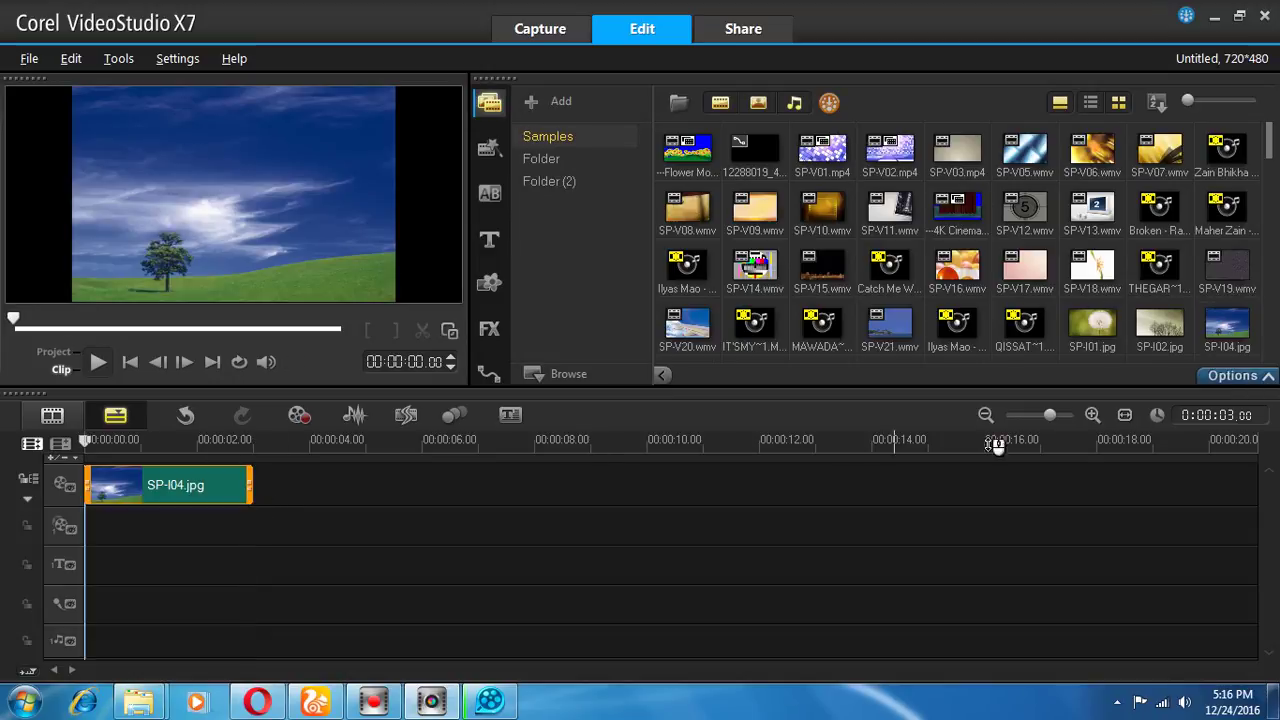
pyautogui.moveTo(498, 486); pyautogui.dragTo(327, 487)
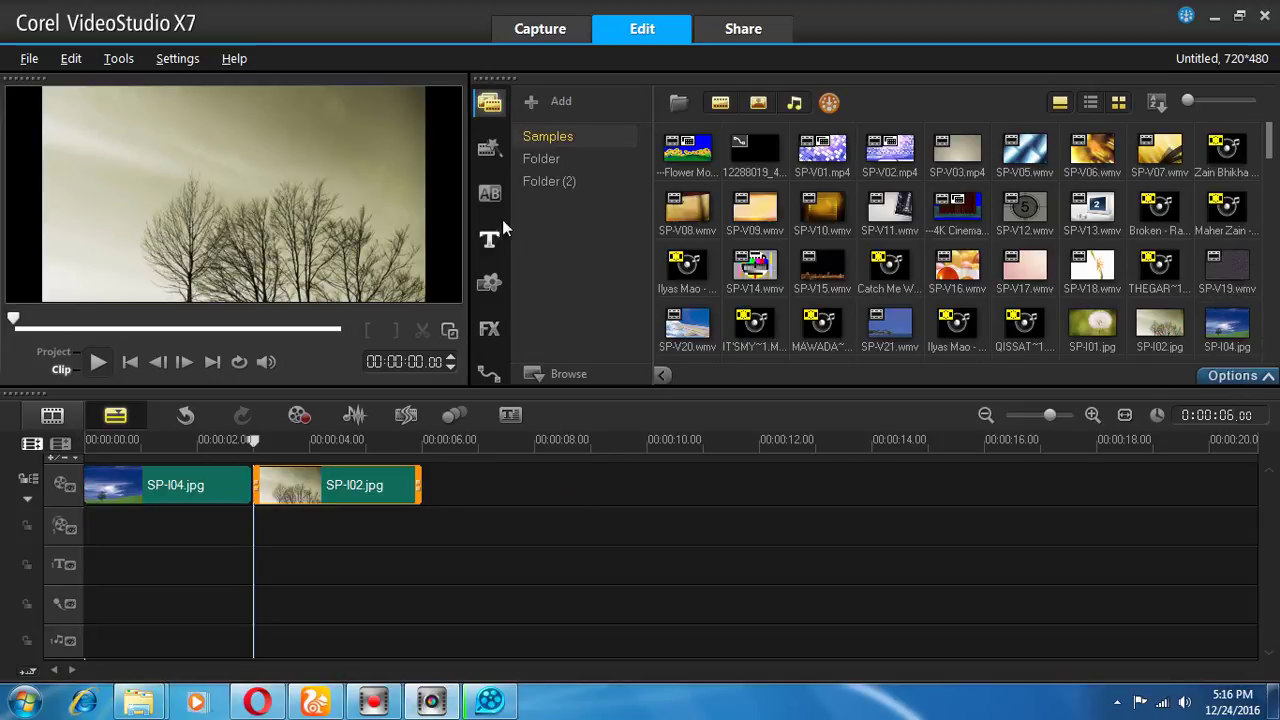
# - Insert a Cross slide transition between the SP-I04.jpg and SP-I02.jpg clips on the video track
pyautogui.click(489, 194)
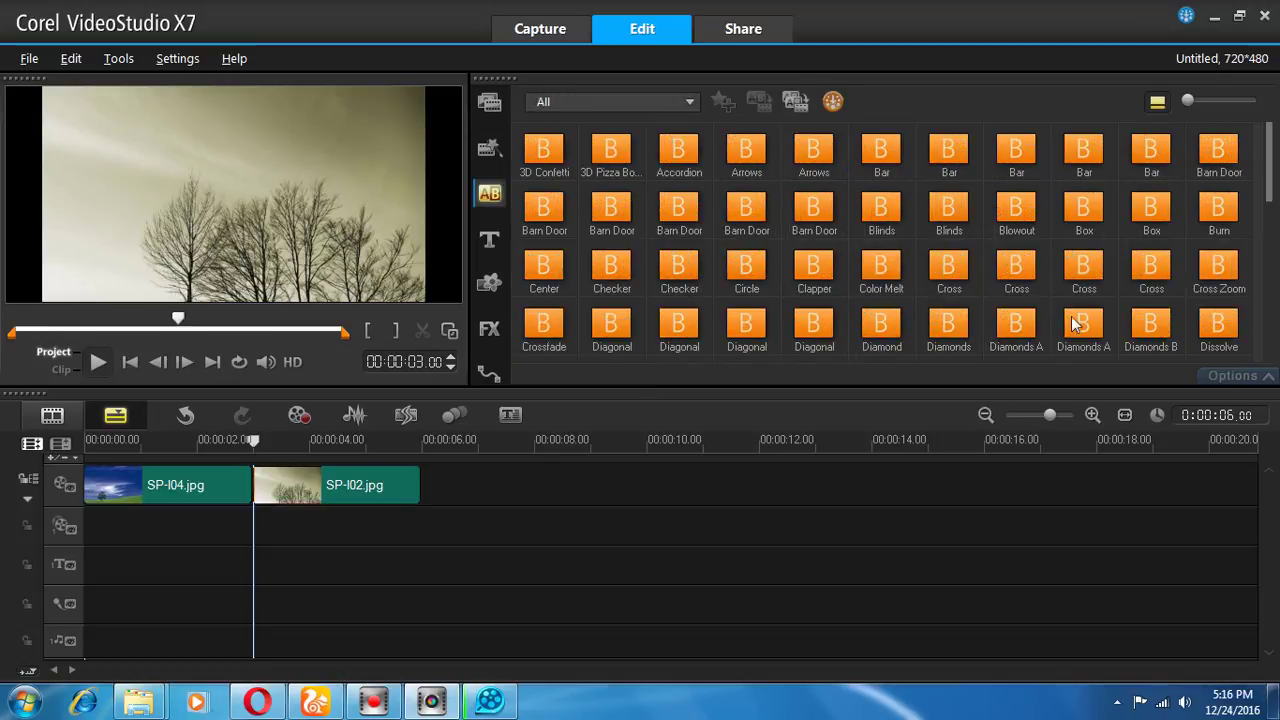
pyautogui.click(1071, 271)
pyautogui.moveTo(1071, 271); pyautogui.dragTo(257, 472)
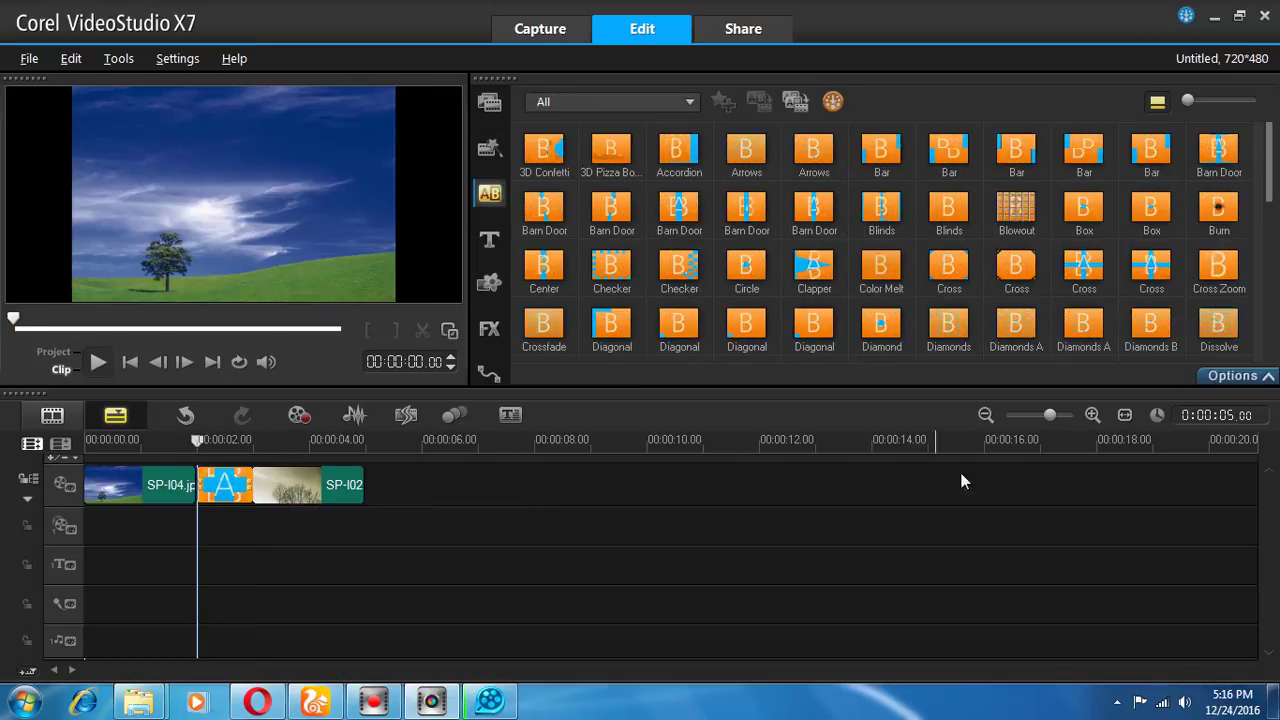
# - Give the Cross transition a light-red border of 3, a medium soft edge and the inward direction, and preview it on the timeline
pyautogui.click(1238, 376)
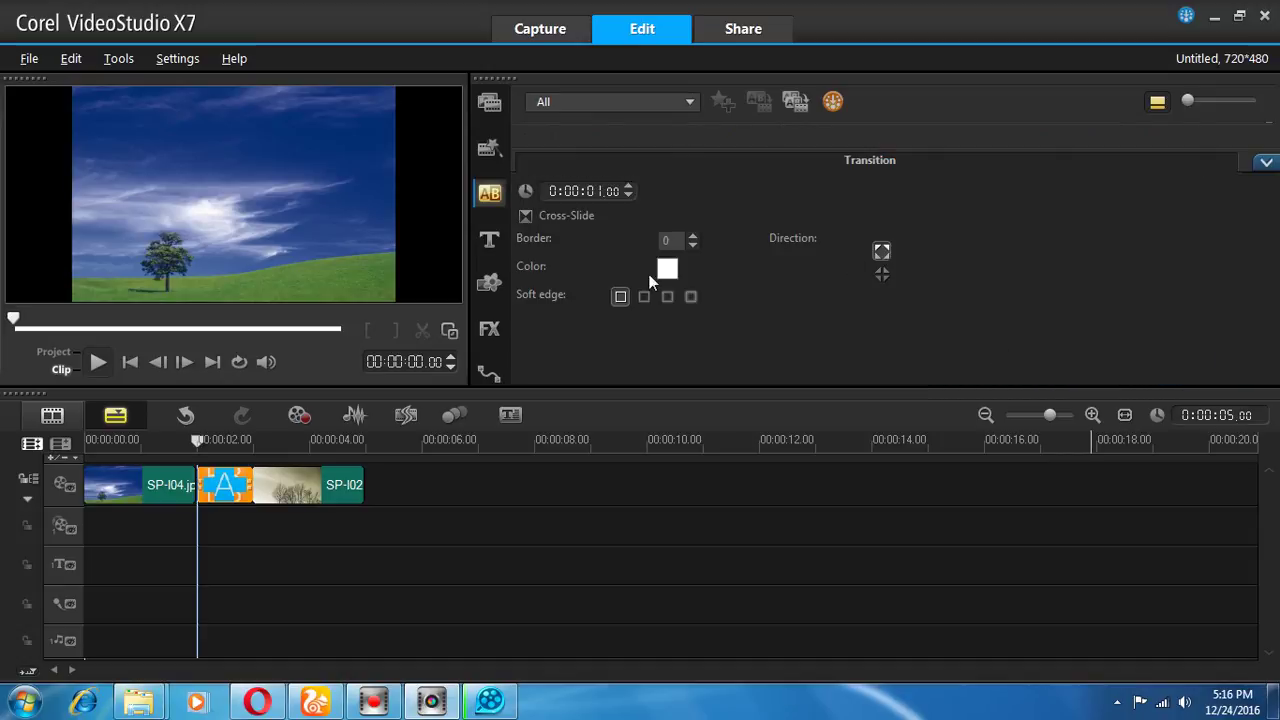
pyautogui.click(667, 297)
pyautogui.click(694, 238)
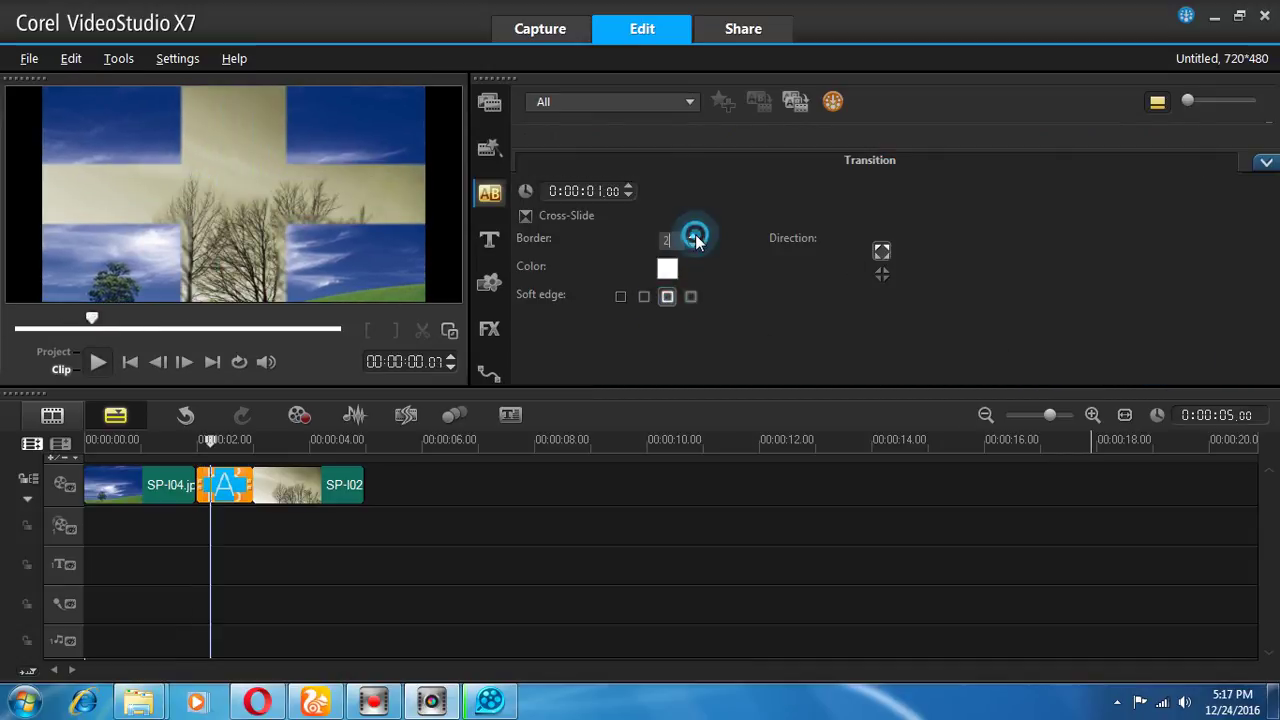
pyautogui.click(694, 238)
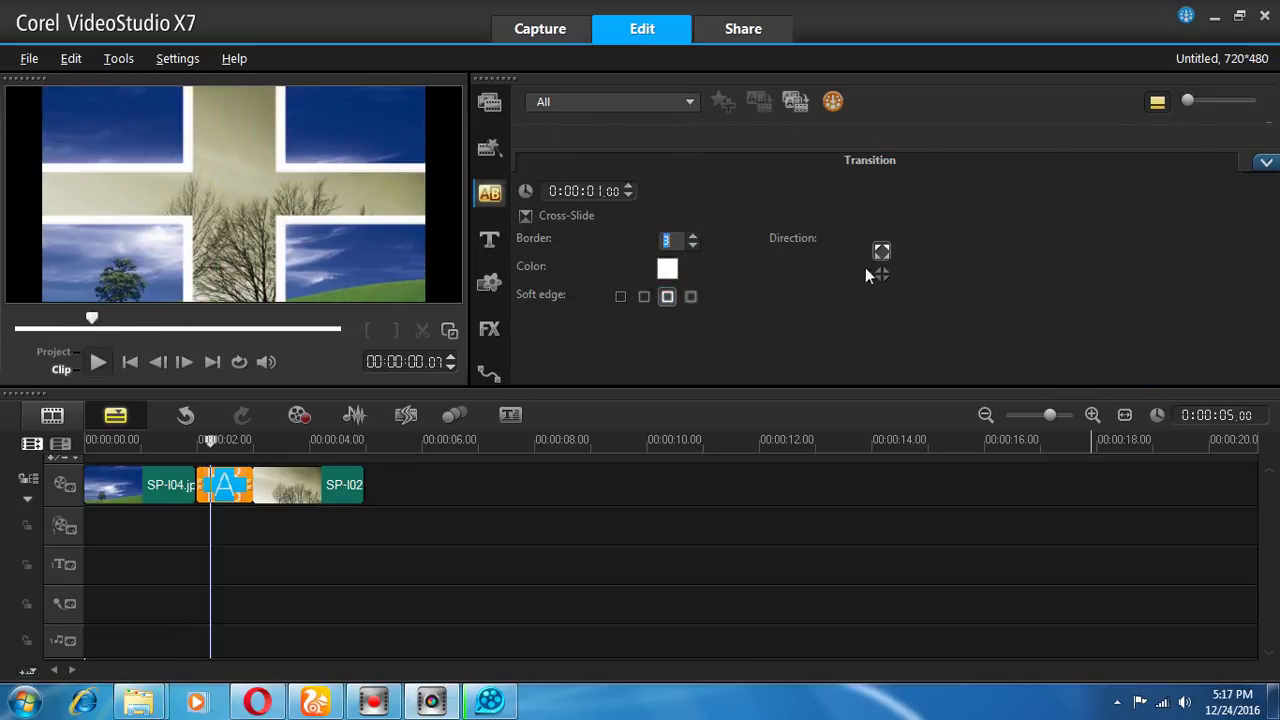
pyautogui.click(672, 267)
pyautogui.click(768, 308)
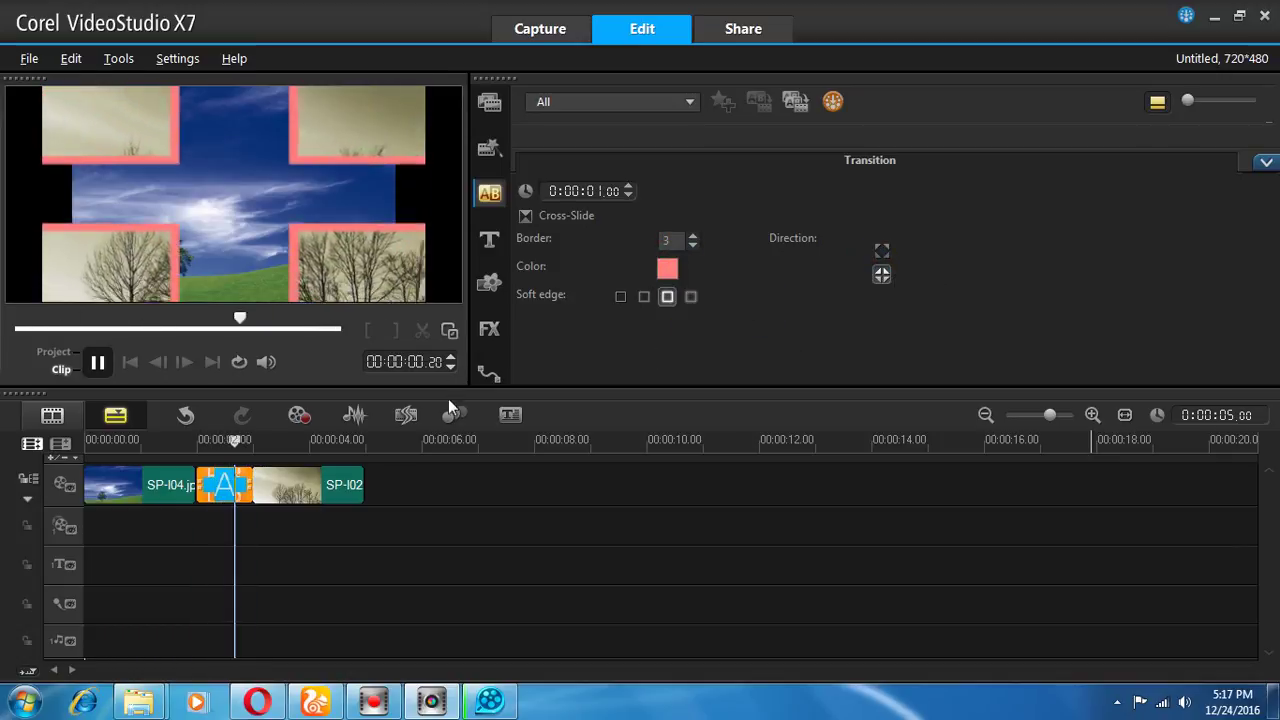
pyautogui.moveTo(265, 440); pyautogui.dragTo(241, 440)
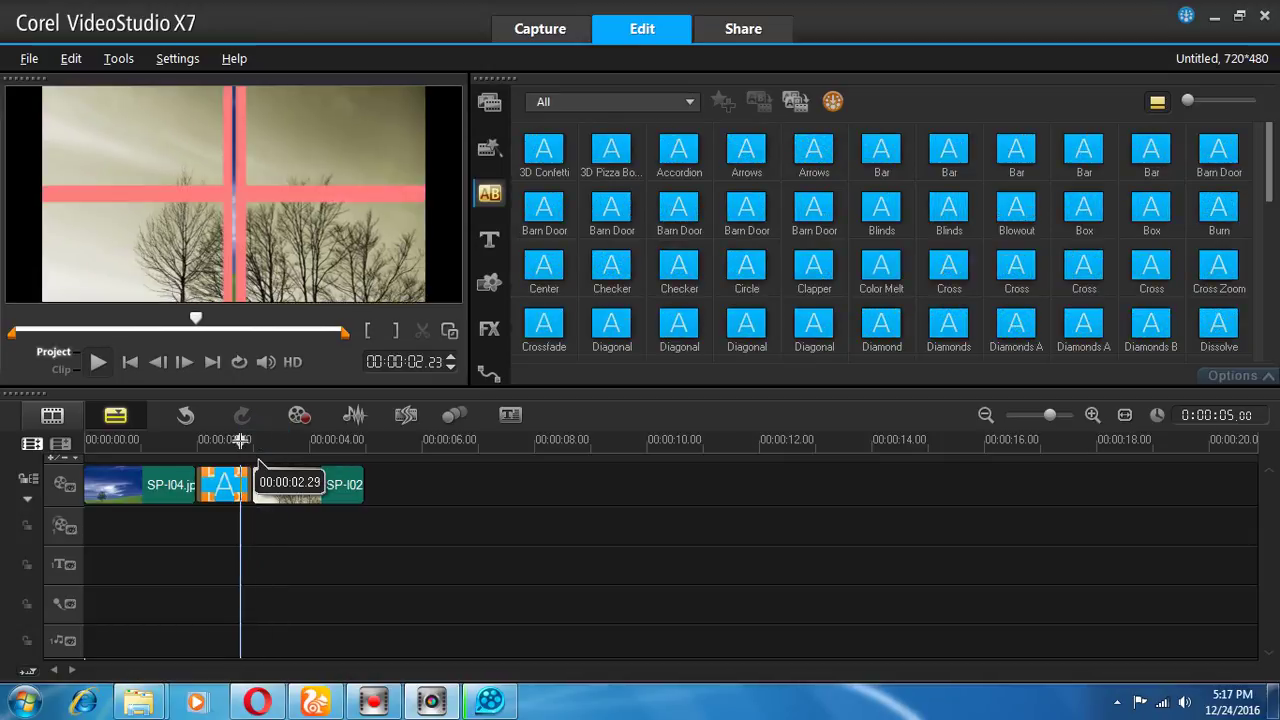
# - Show the My Favorites transitions and preview them one by one, from 3D Confetti through Whirlpool
pyautogui.click(568, 101)
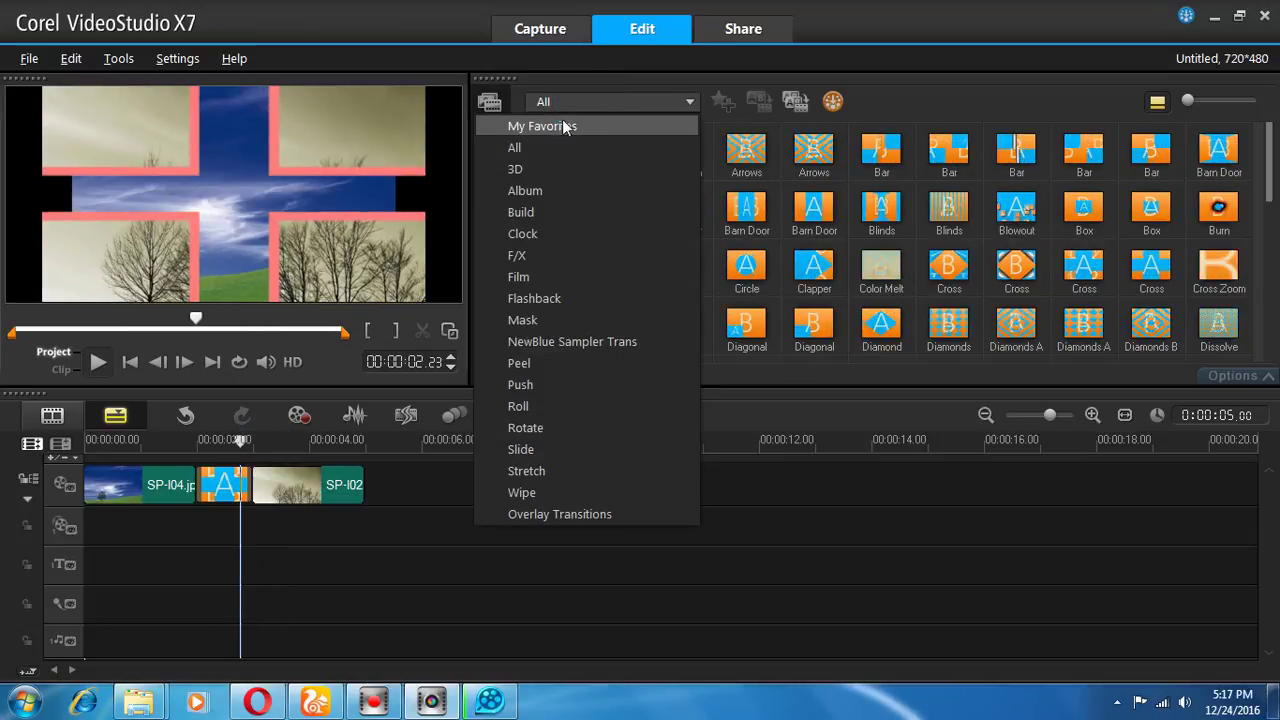
pyautogui.click(548, 124)
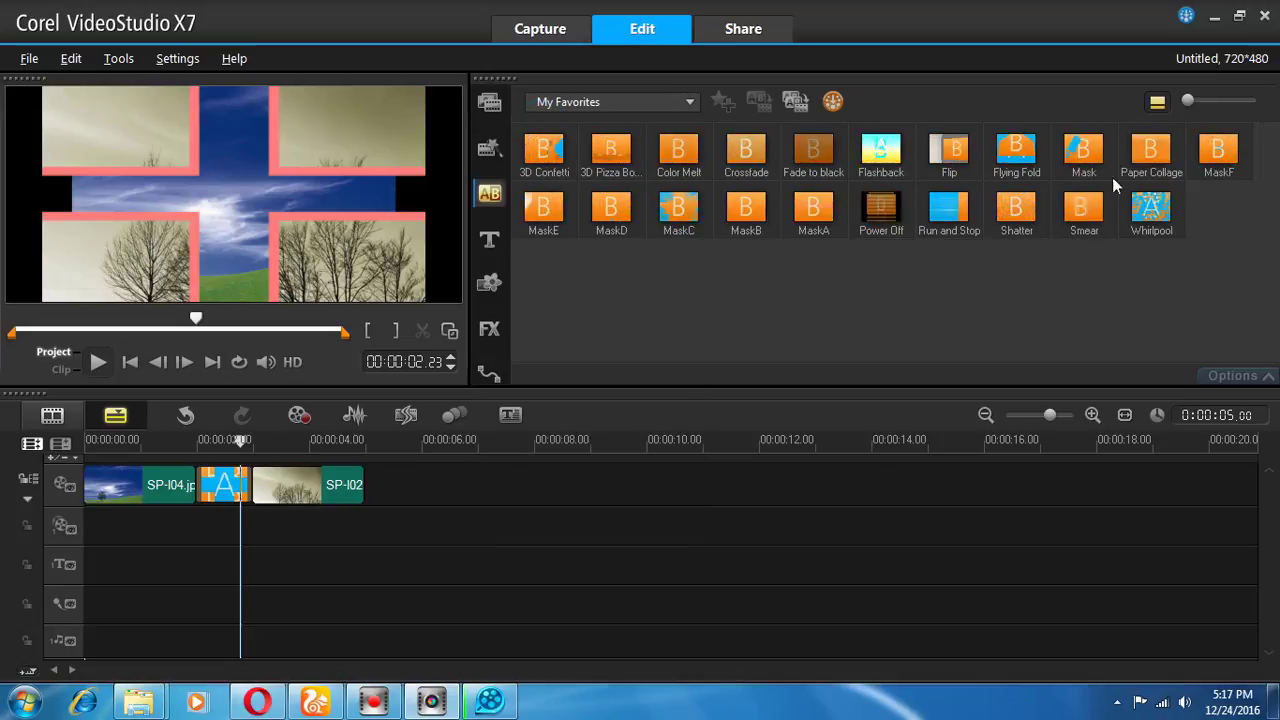
pyautogui.click(547, 155)
pyautogui.click(609, 150)
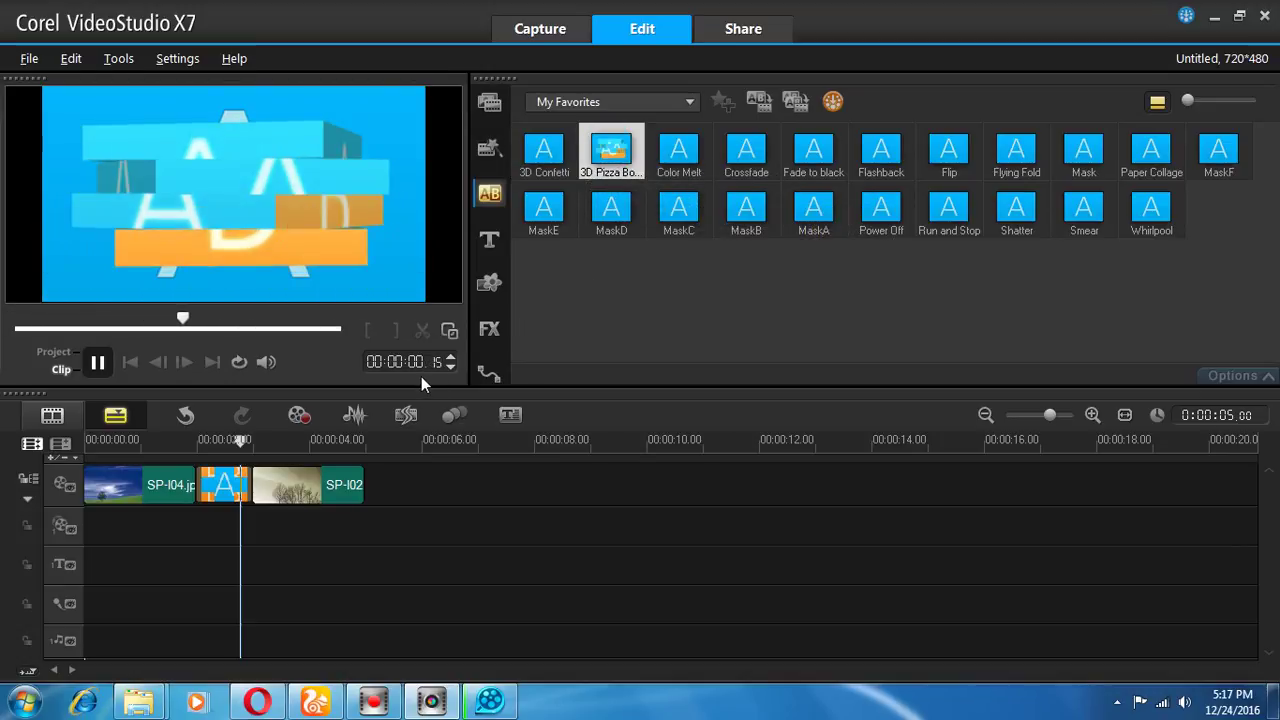
pyautogui.click(689, 156)
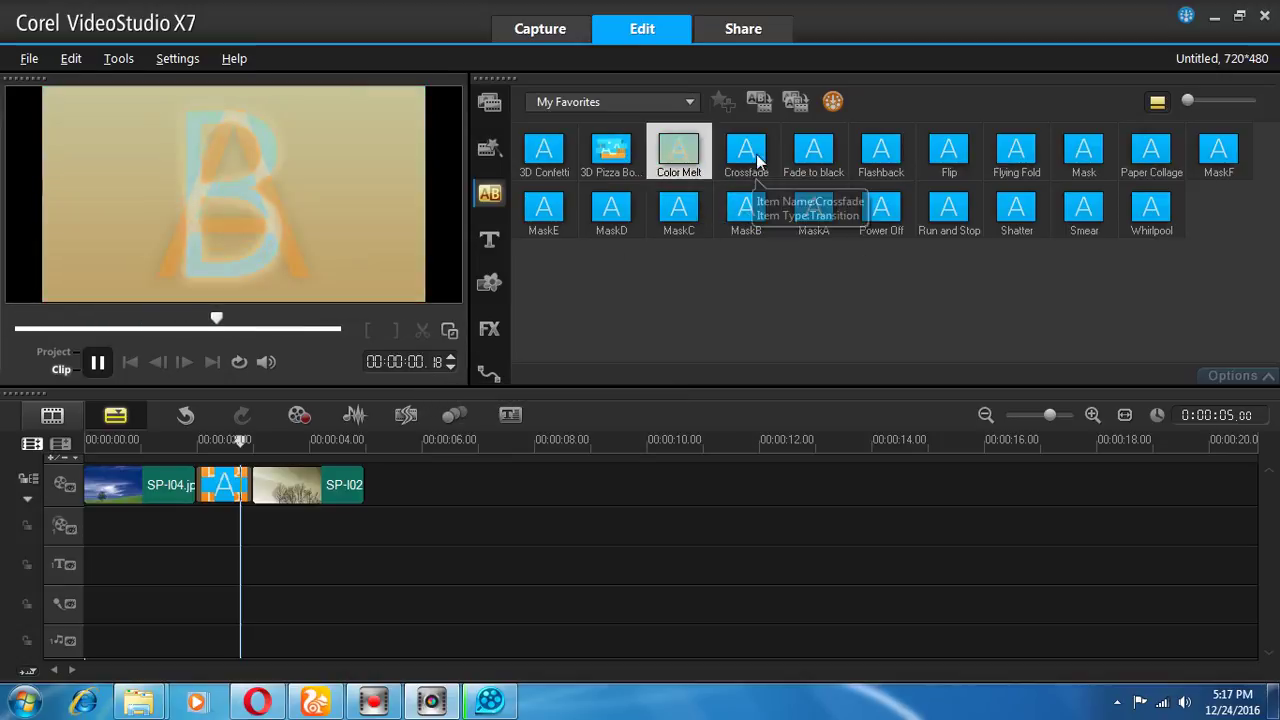
pyautogui.click(741, 158)
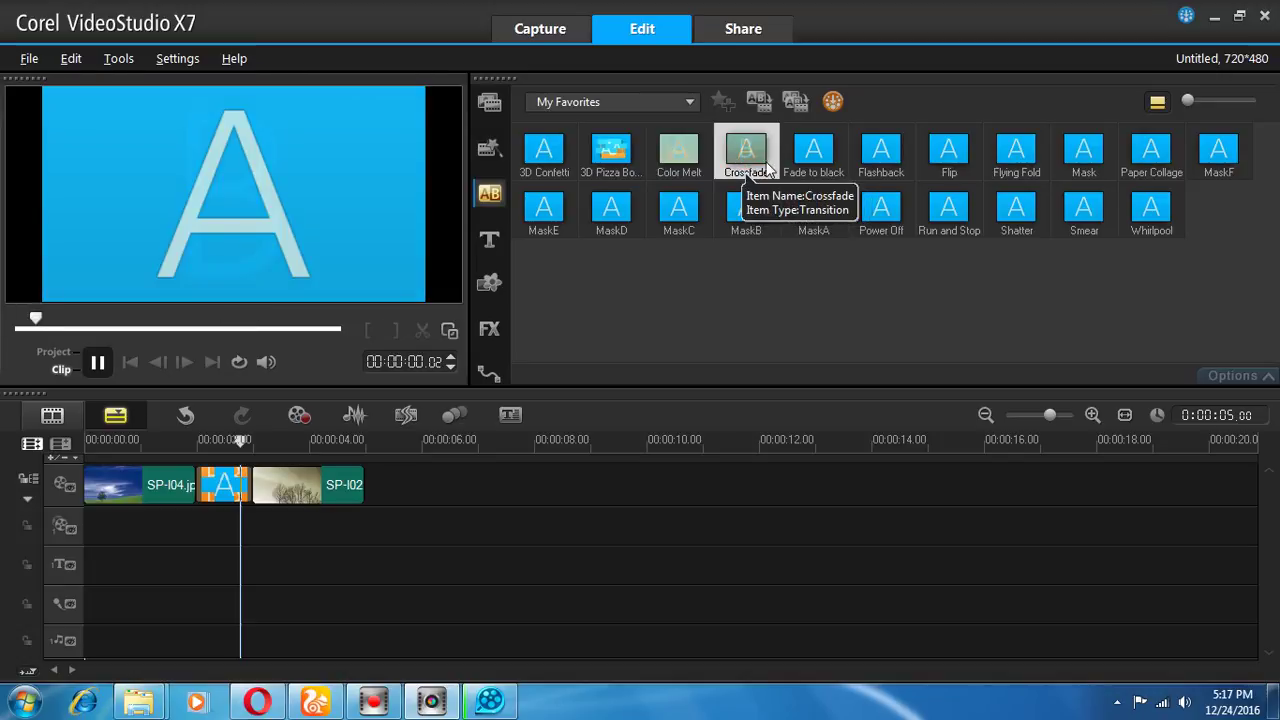
pyautogui.click(819, 152)
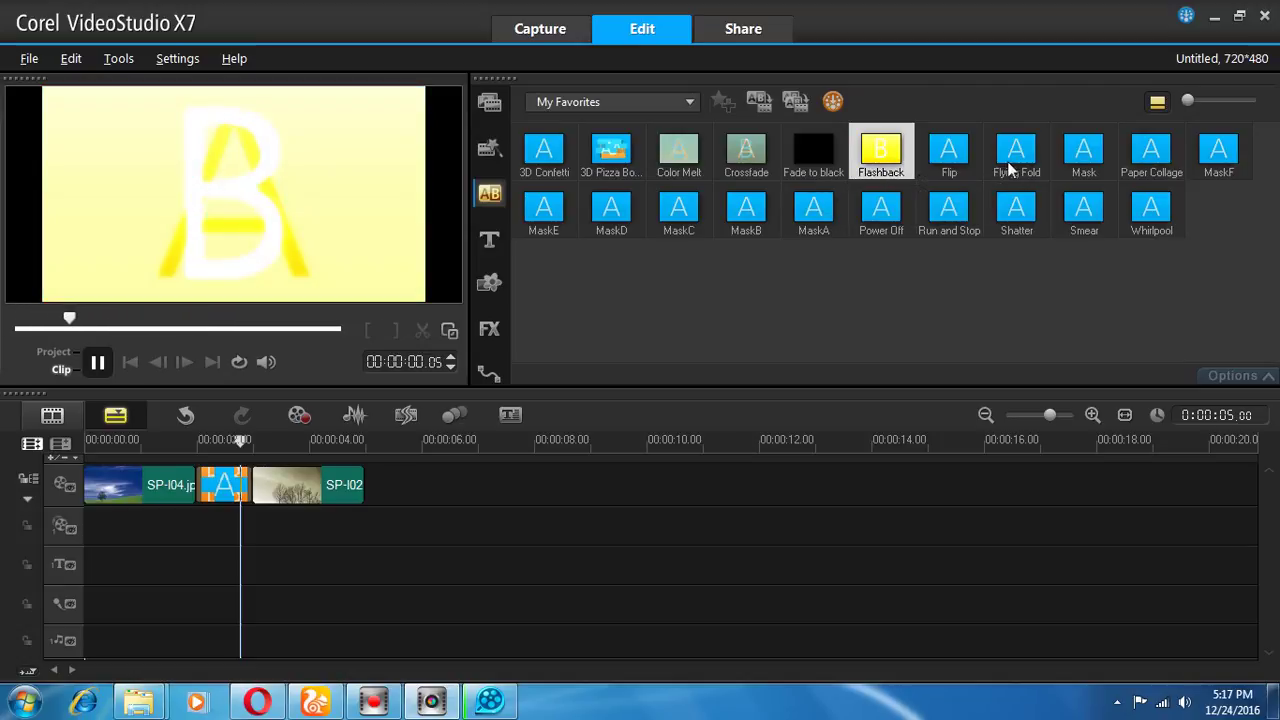
pyautogui.click(953, 163)
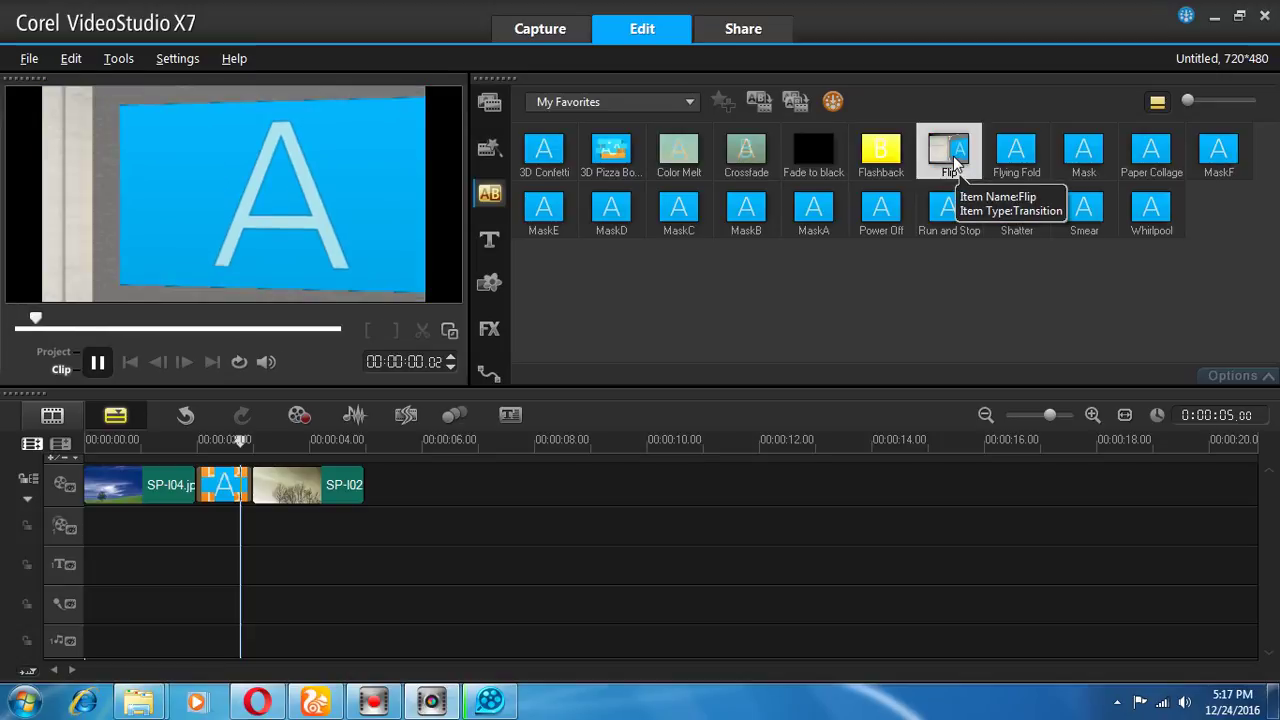
pyautogui.click(1020, 170)
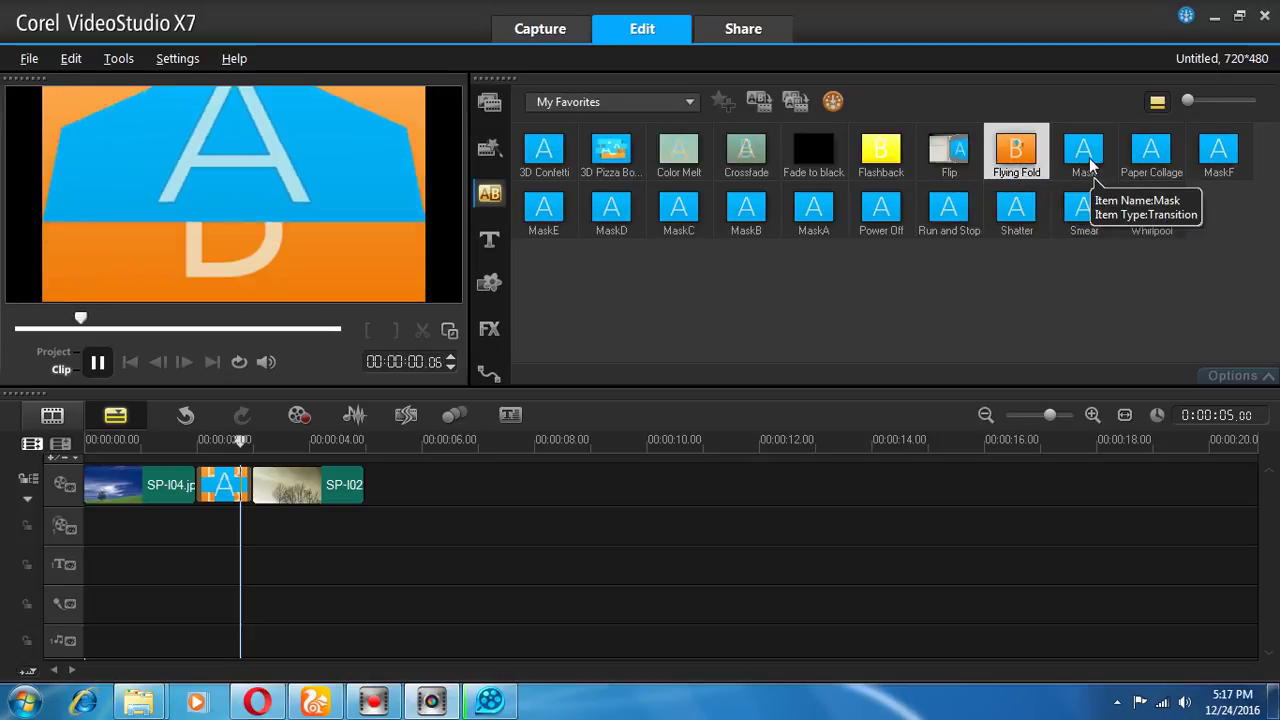
pyautogui.click(1084, 165)
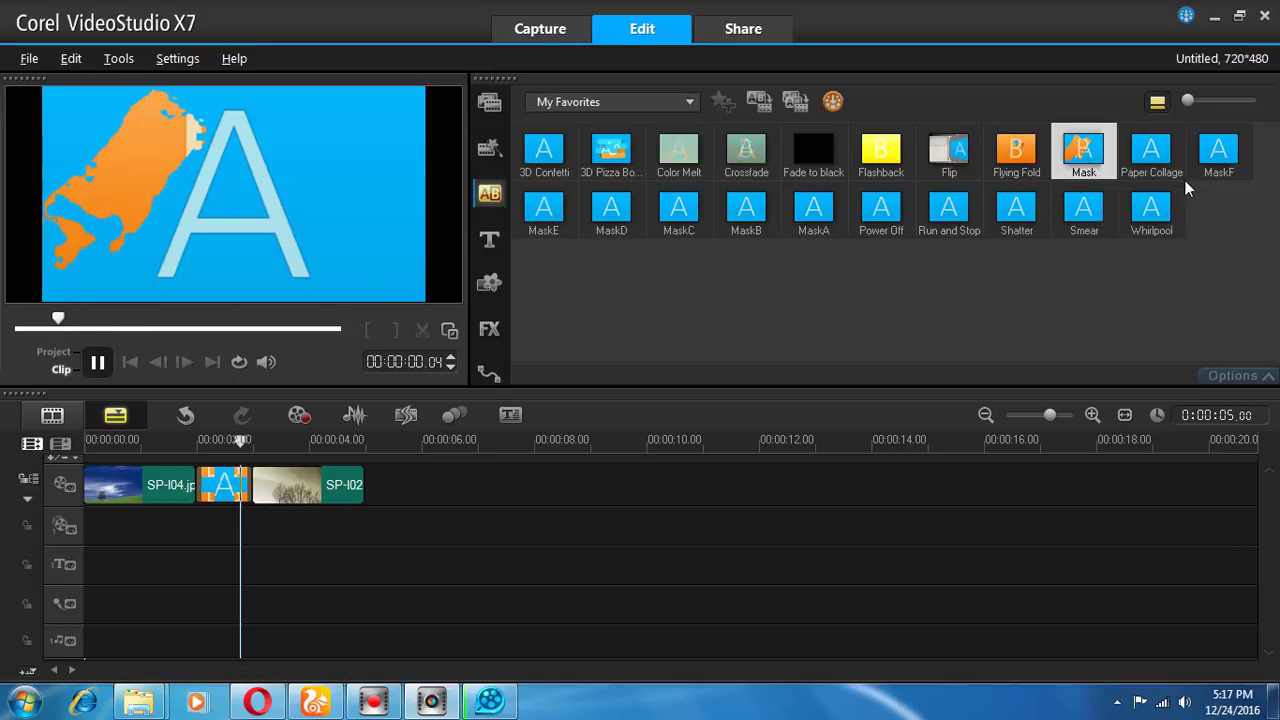
pyautogui.click(1175, 172)
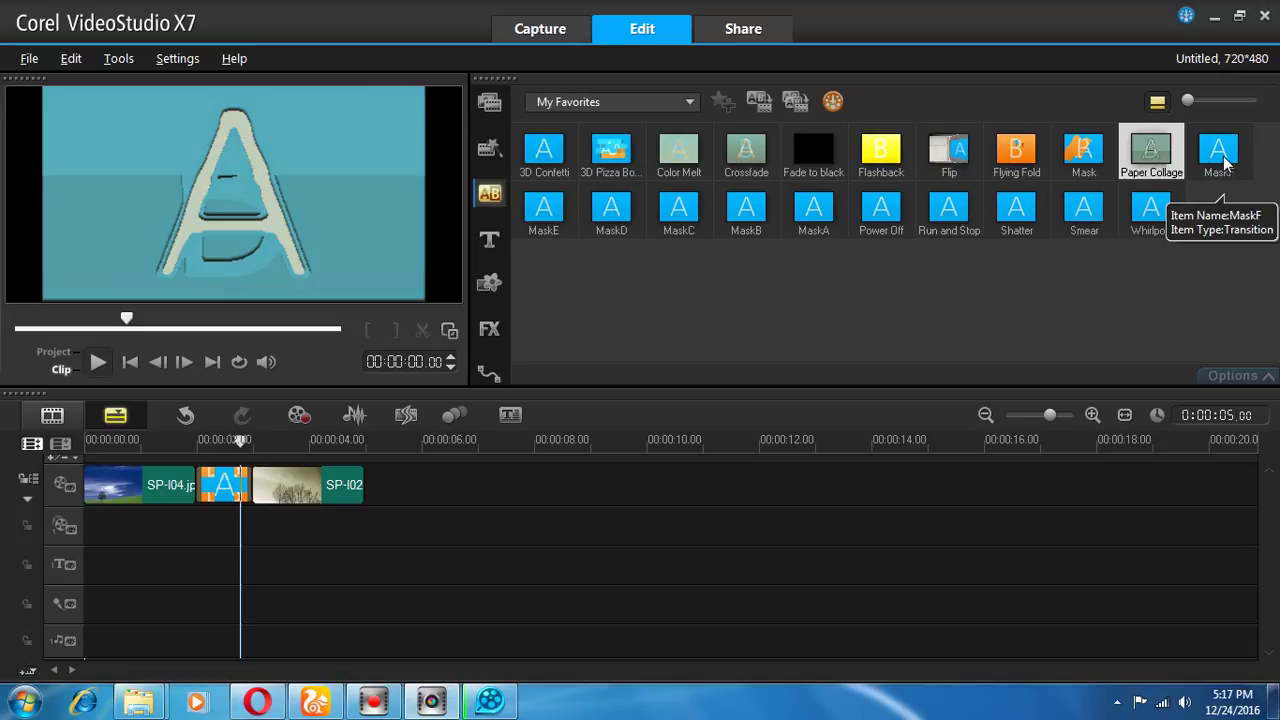
pyautogui.click(1224, 163)
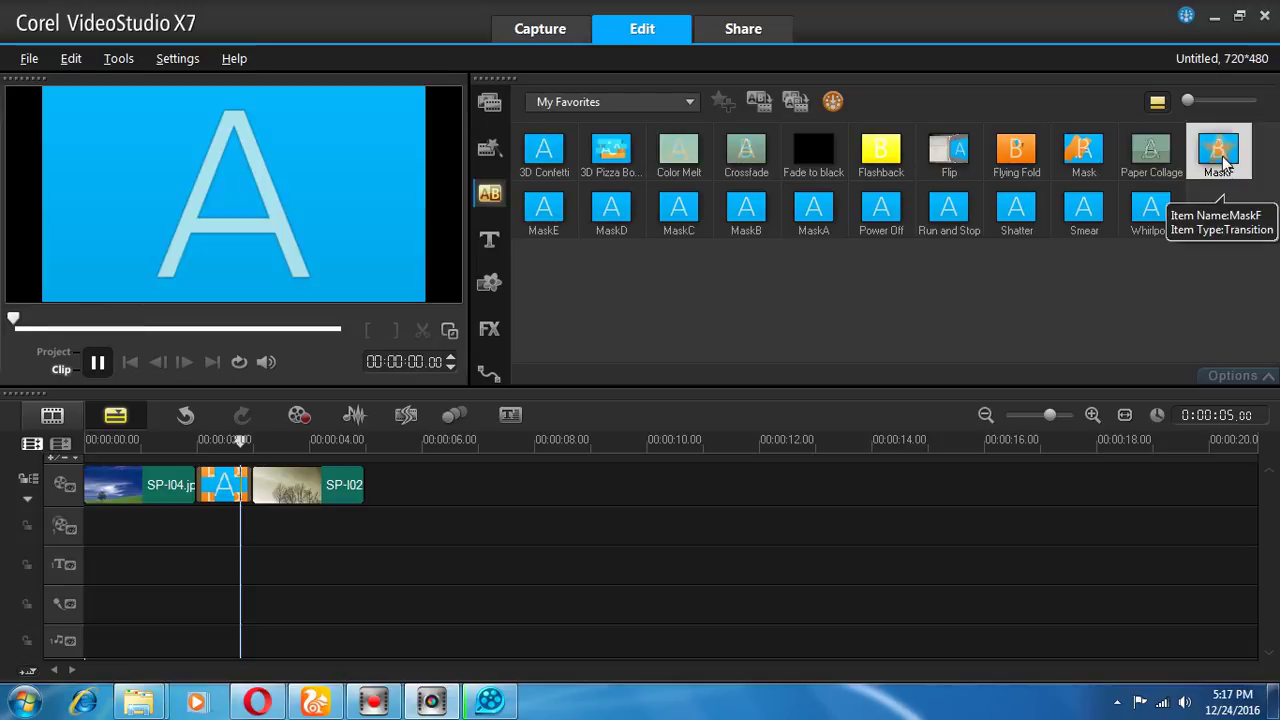
pyautogui.click(543, 215)
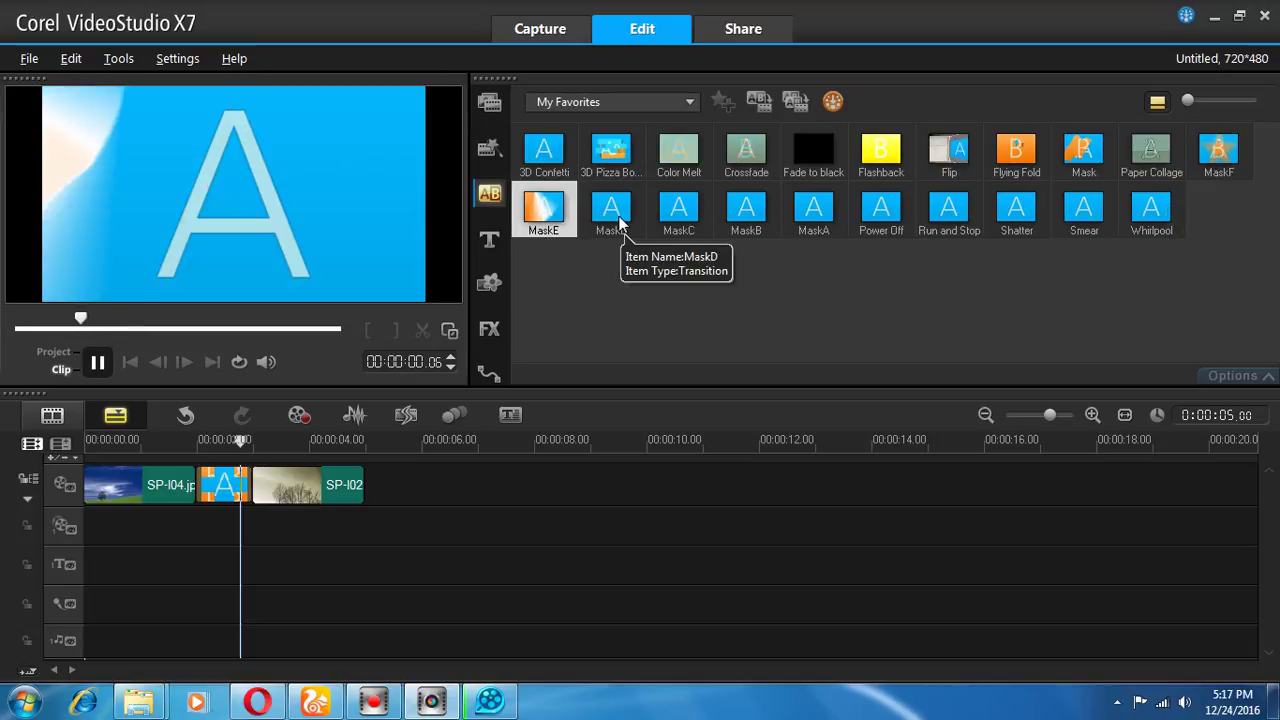
pyautogui.click(620, 224)
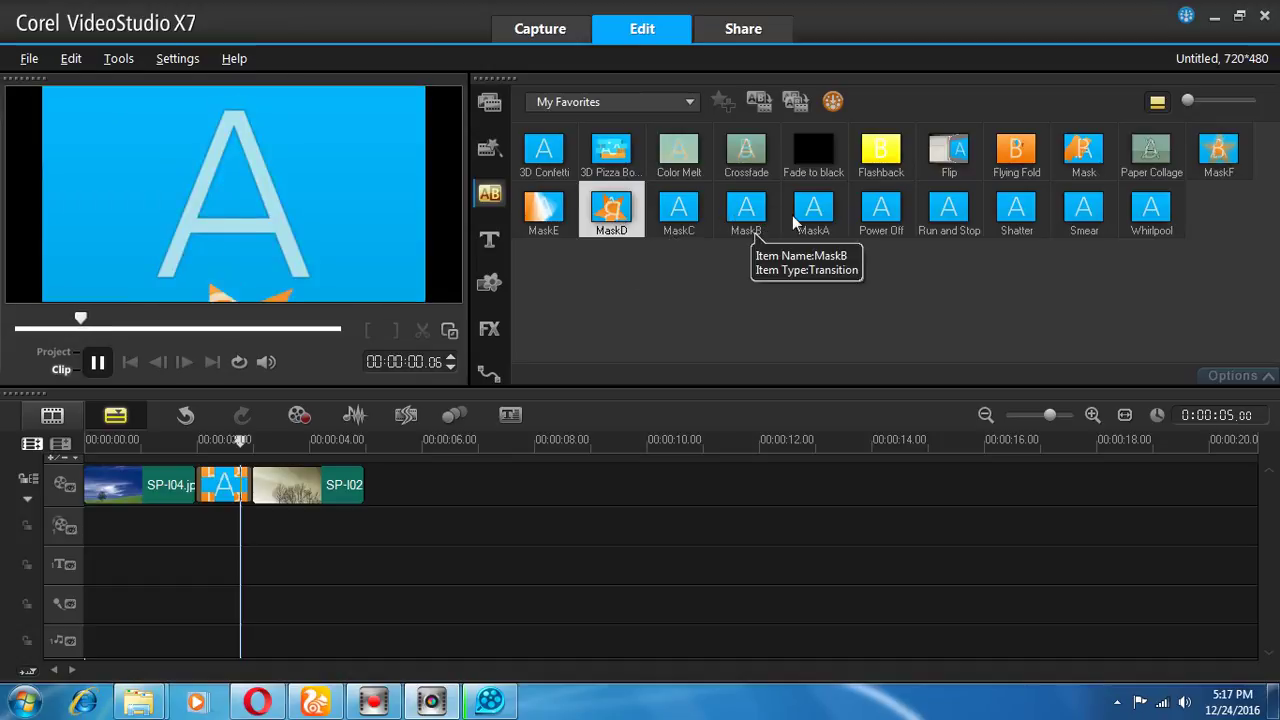
pyautogui.click(745, 213)
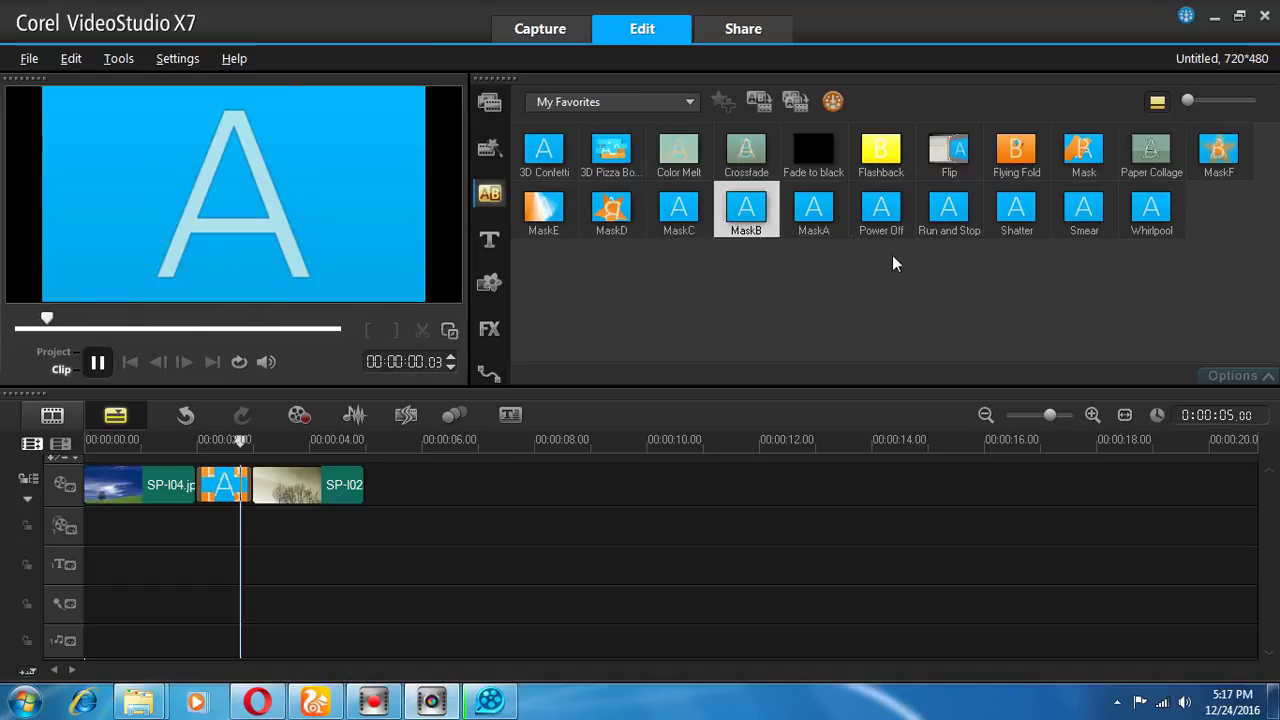
pyautogui.click(808, 212)
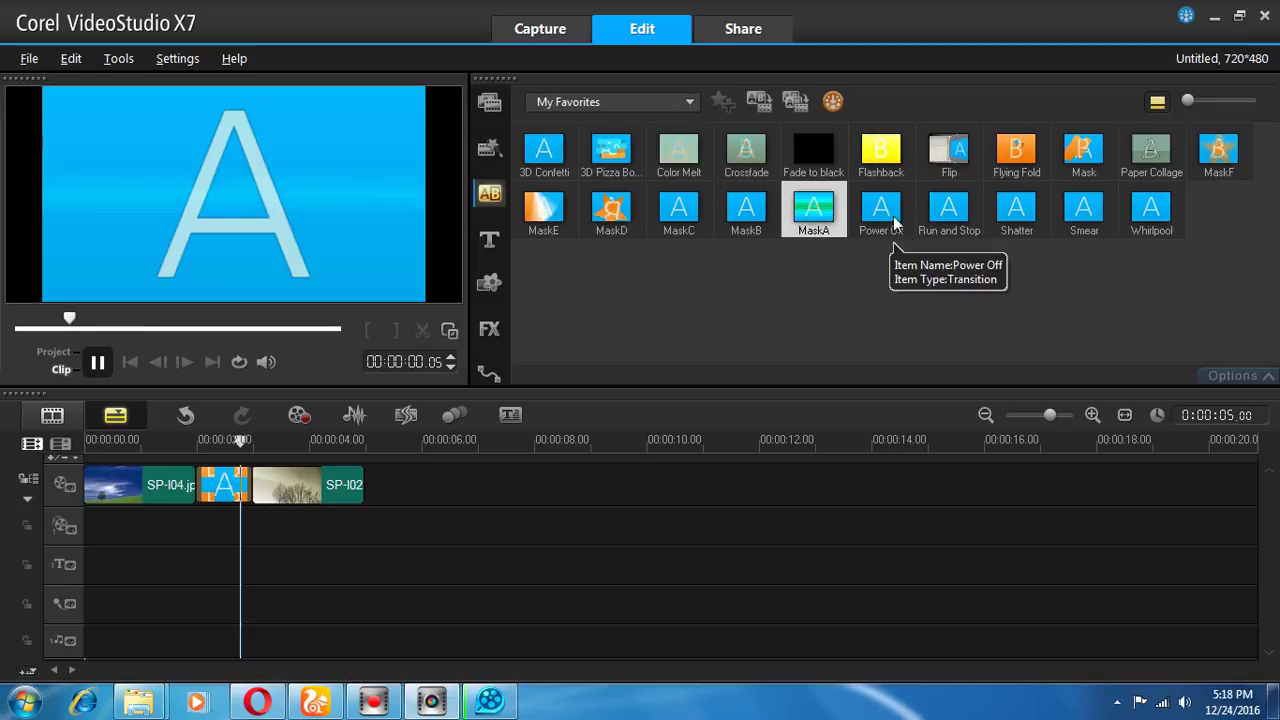
pyautogui.click(881, 212)
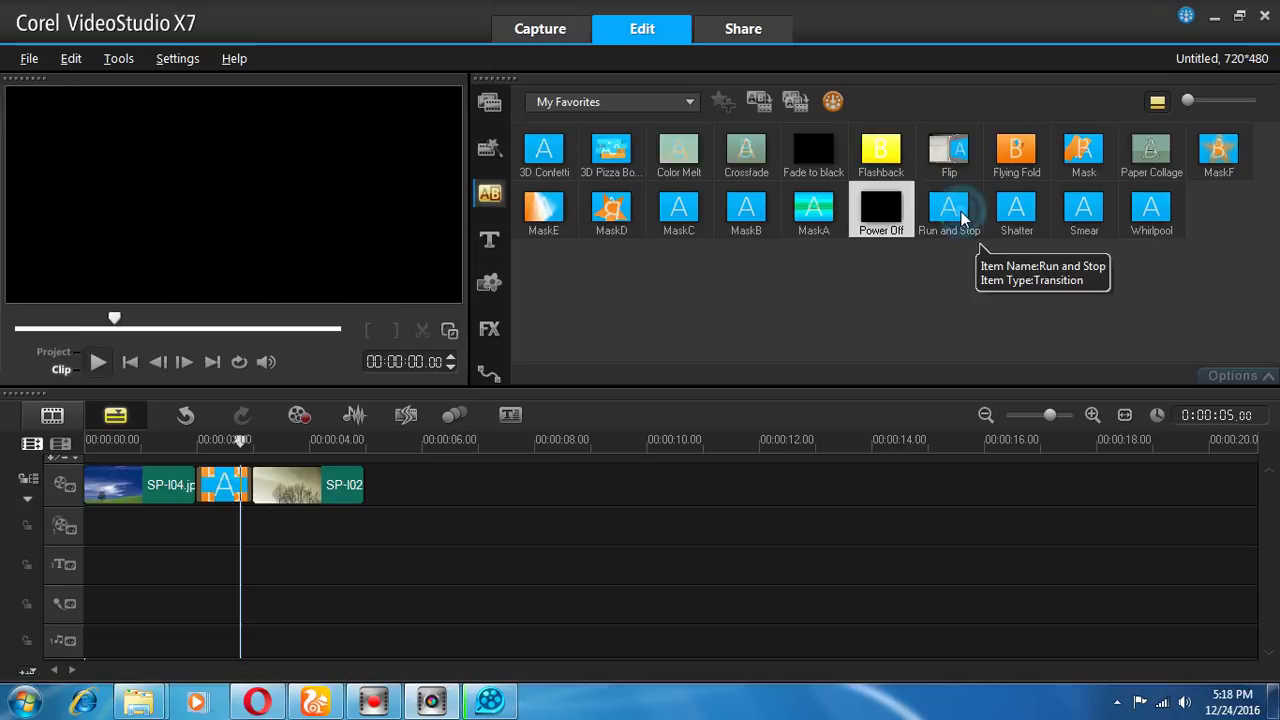
pyautogui.click(1021, 218)
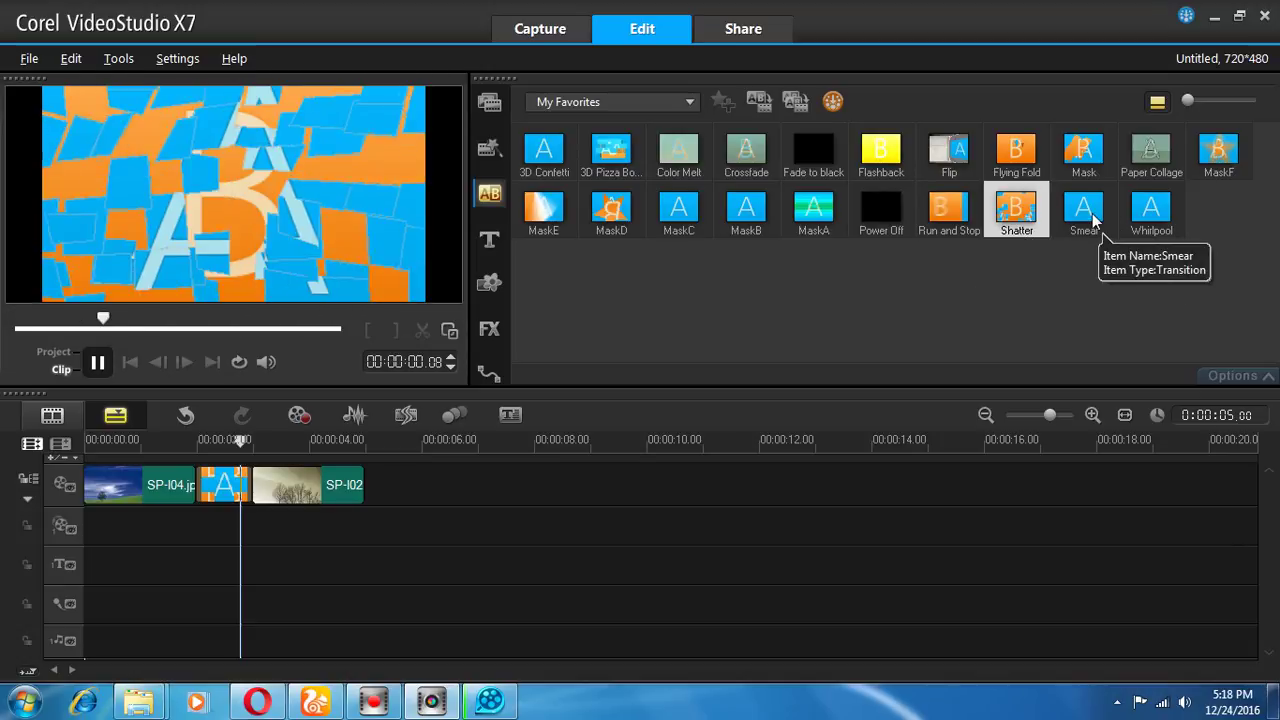
pyautogui.click(1104, 216)
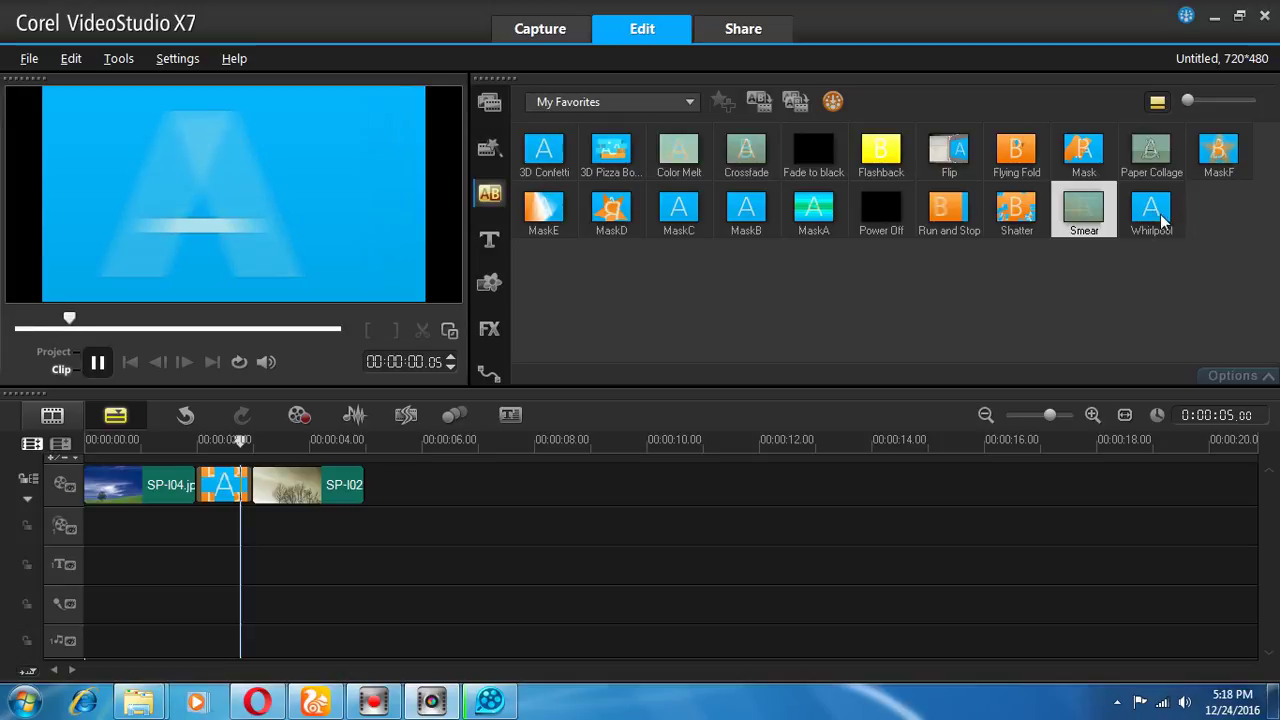
pyautogui.click(1152, 212)
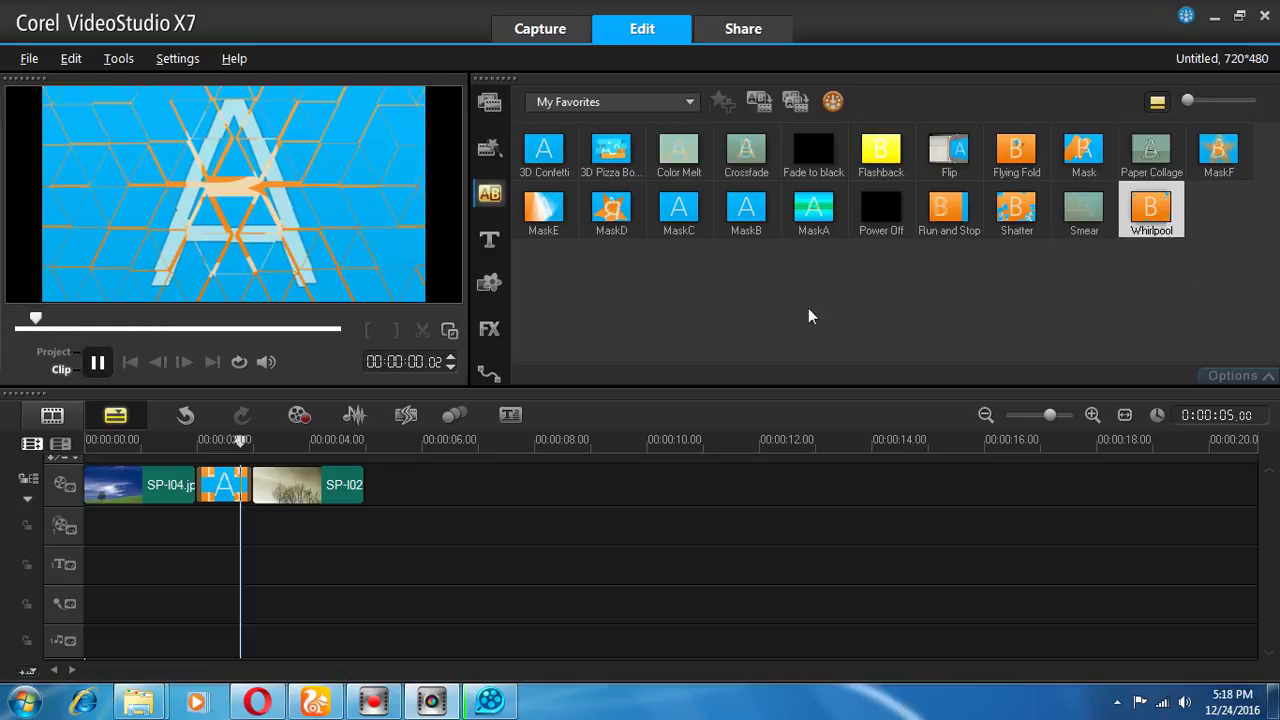
# - Replace the Cross transition between the two image clips with Whirlpool and open its transition options
pyautogui.moveTo(293, 437); pyautogui.dragTo(271, 449)
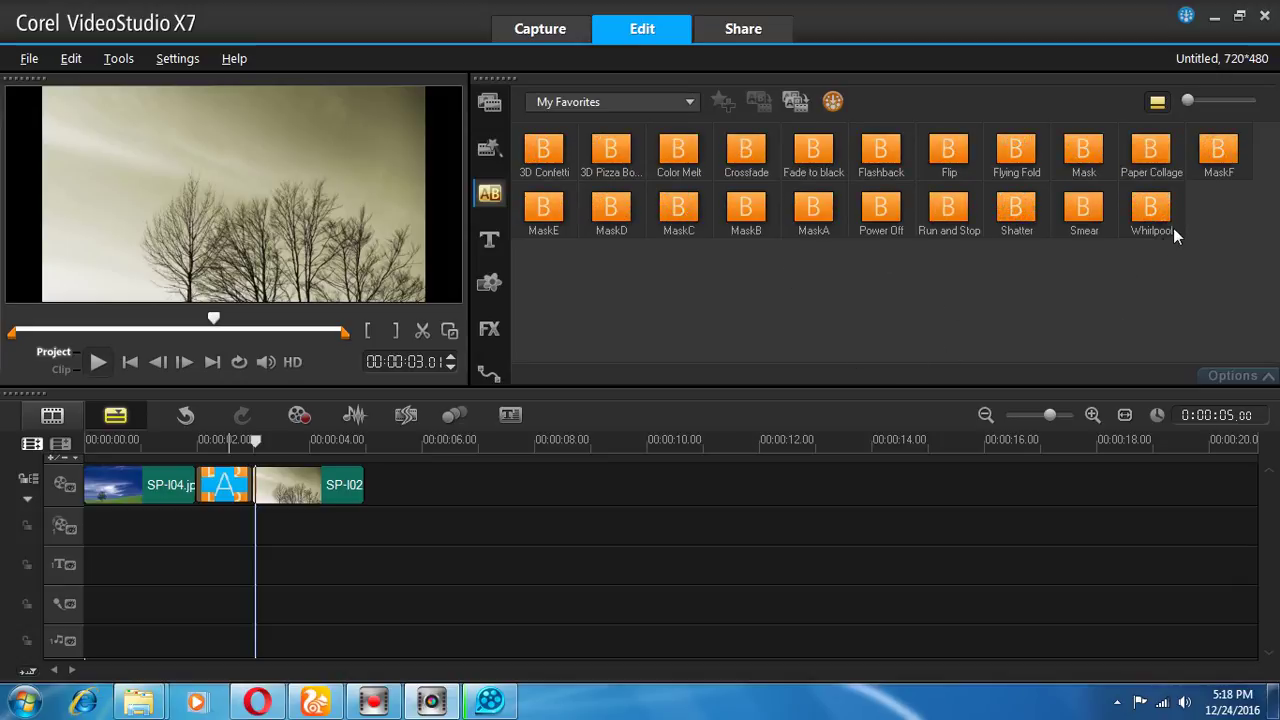
pyautogui.moveTo(1160, 230)
pyautogui.mouseDown()
pyautogui.moveTo(951, 277)
pyautogui.moveTo(960, 300)
pyautogui.mouseUp()
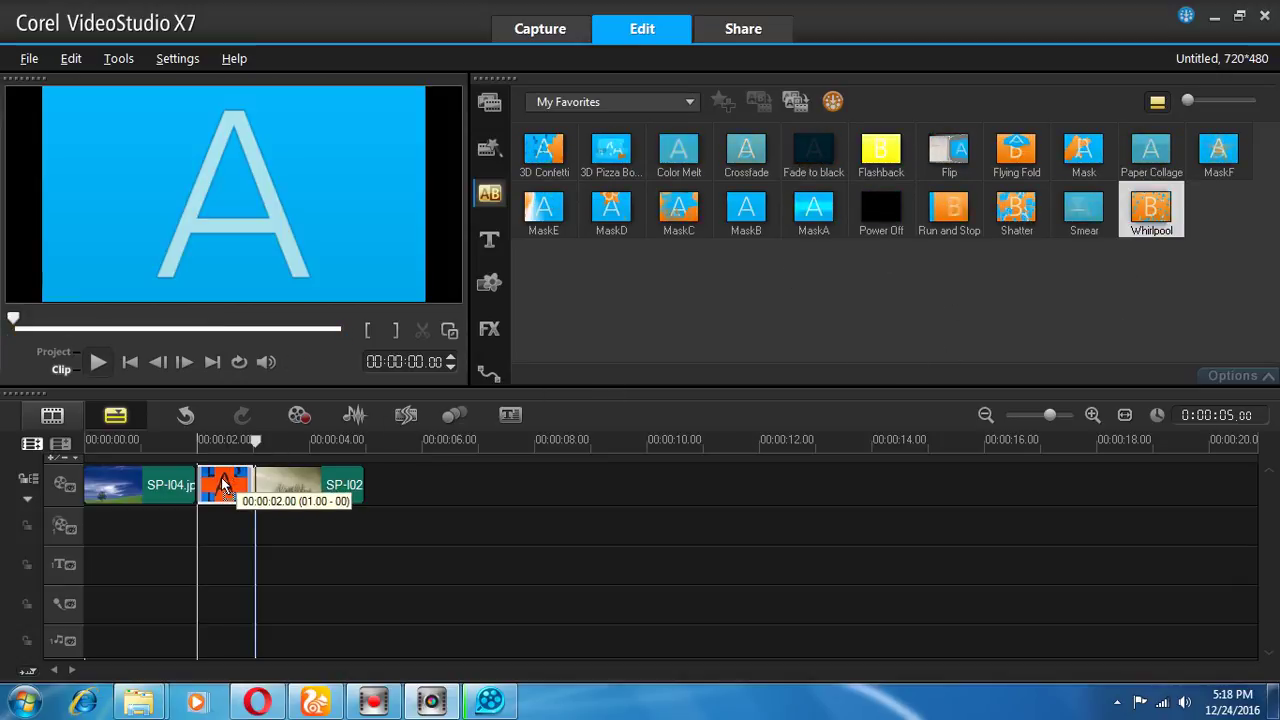
pyautogui.click(1230, 376)
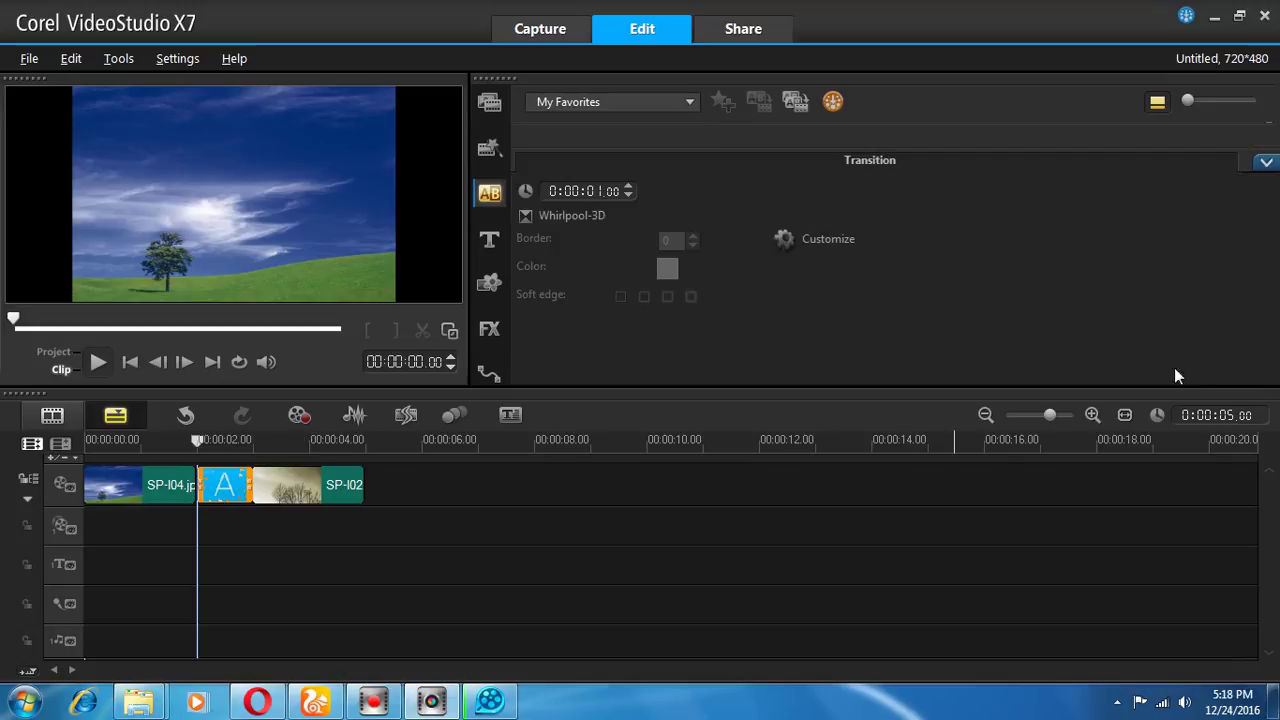
# - Customize the Whirlpool transition with overlay by color key and the Twist animation, and preview it
pyautogui.click(835, 243)
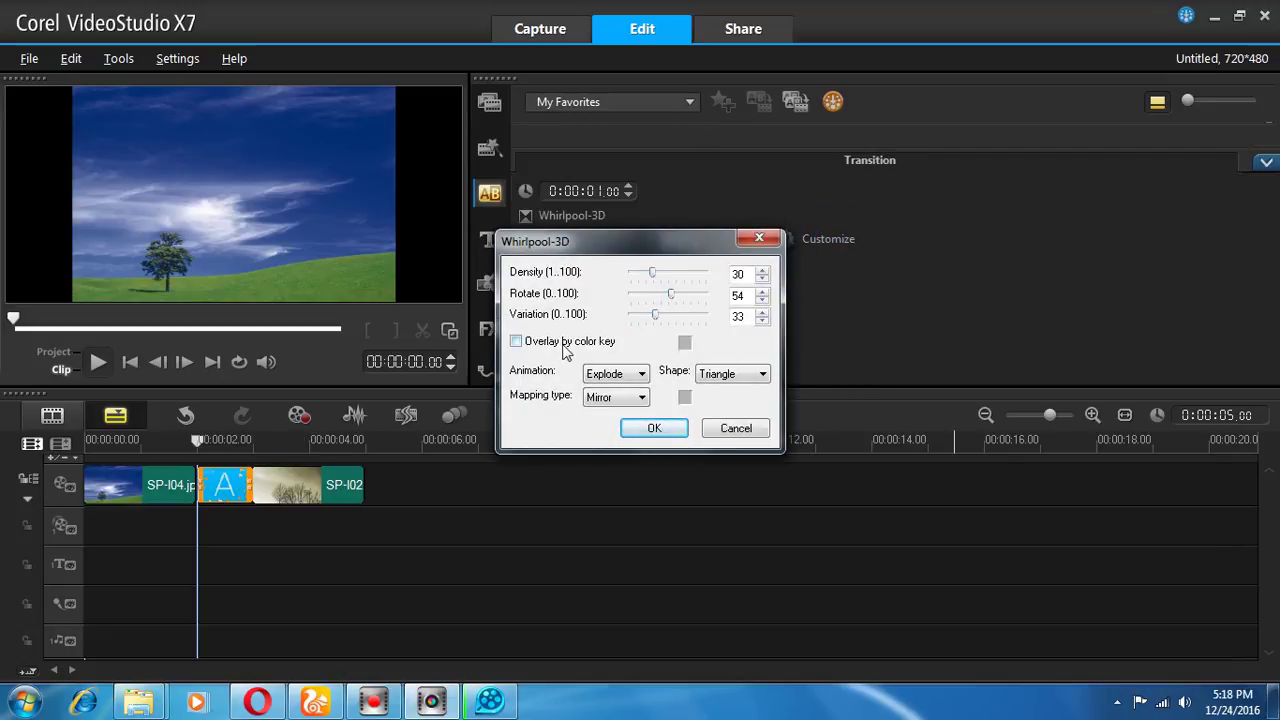
pyautogui.click(605, 403)
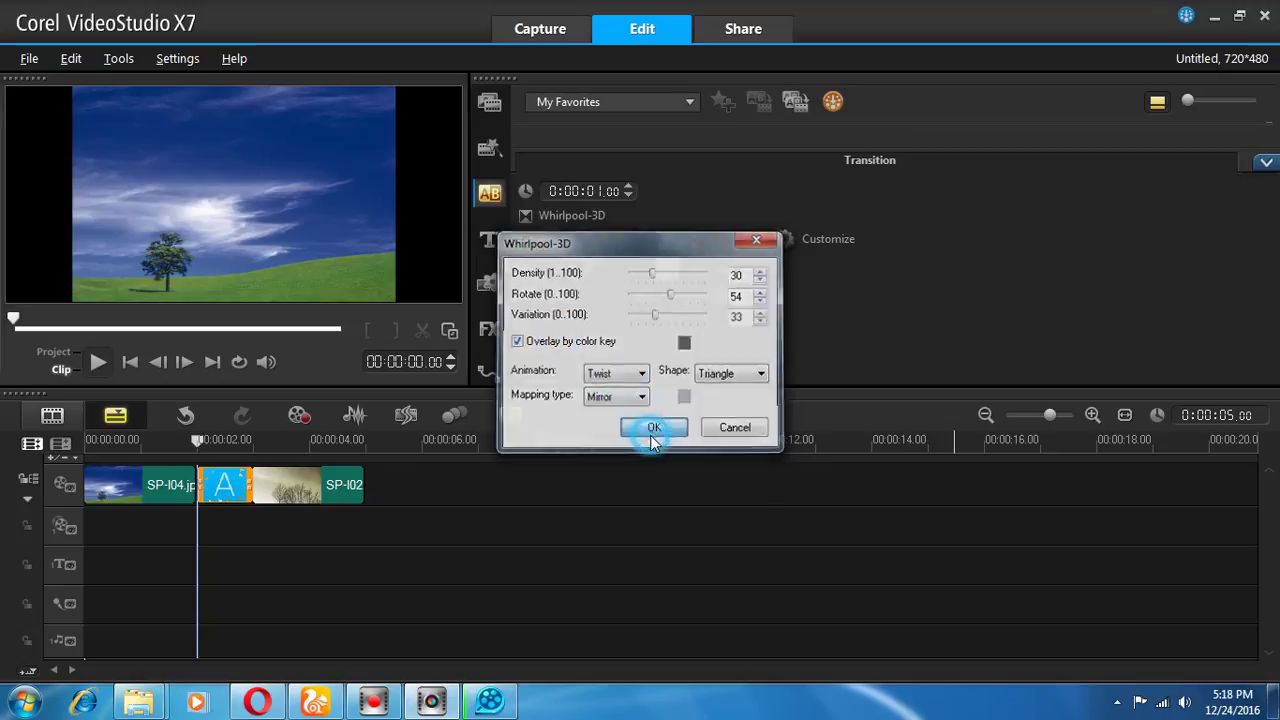
pyautogui.click(654, 428)
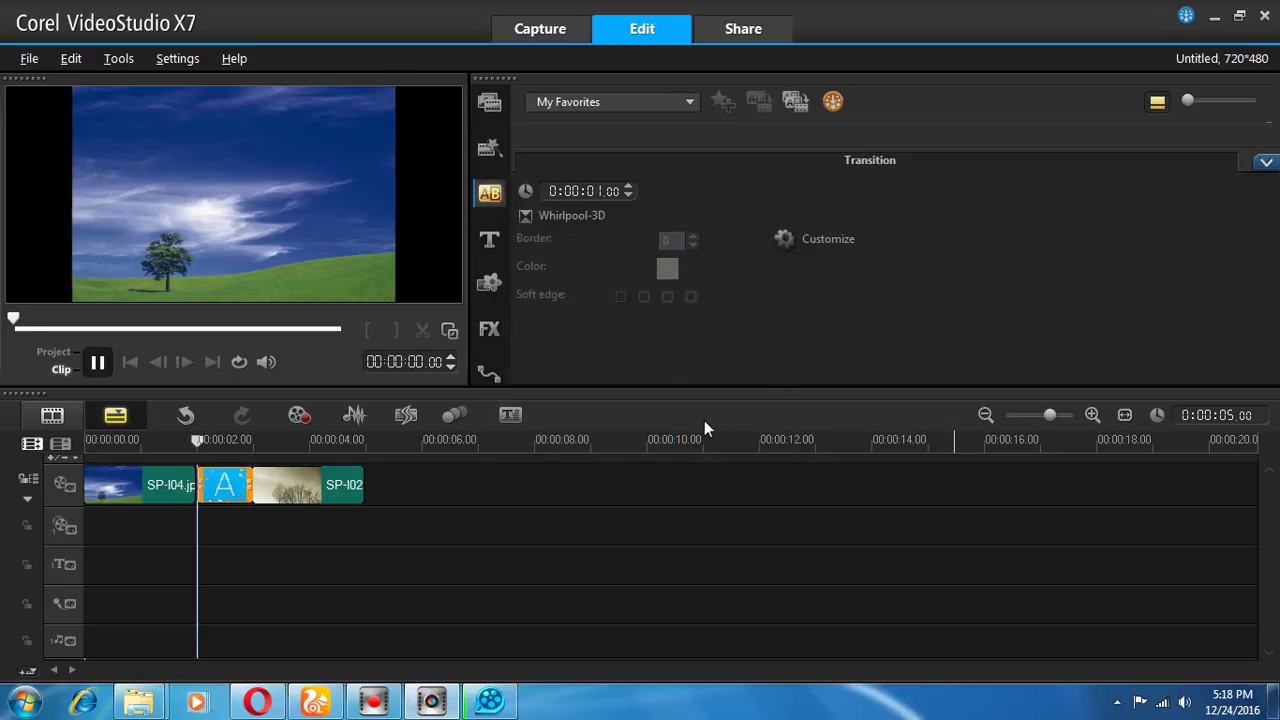
# - Try the Point shape and the Sphere shape for the Whirlpool transition, previewing the effect of each
pyautogui.click(826, 239)
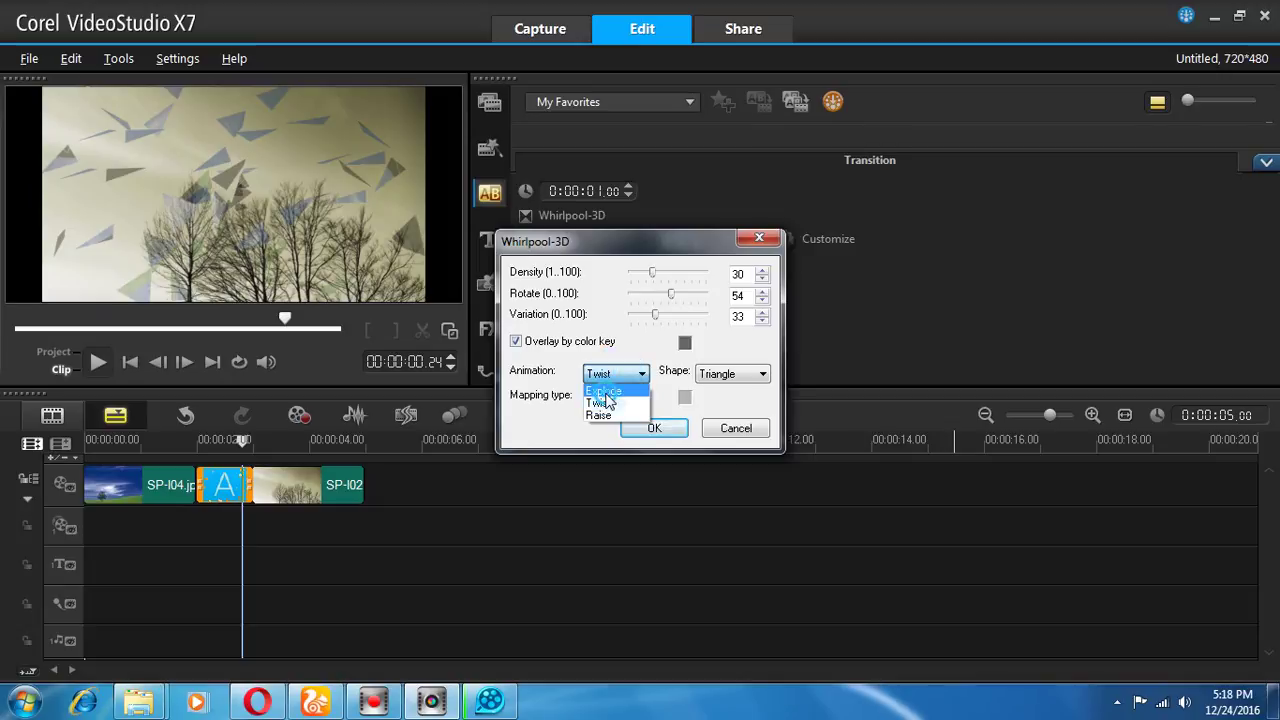
pyautogui.click(667, 428)
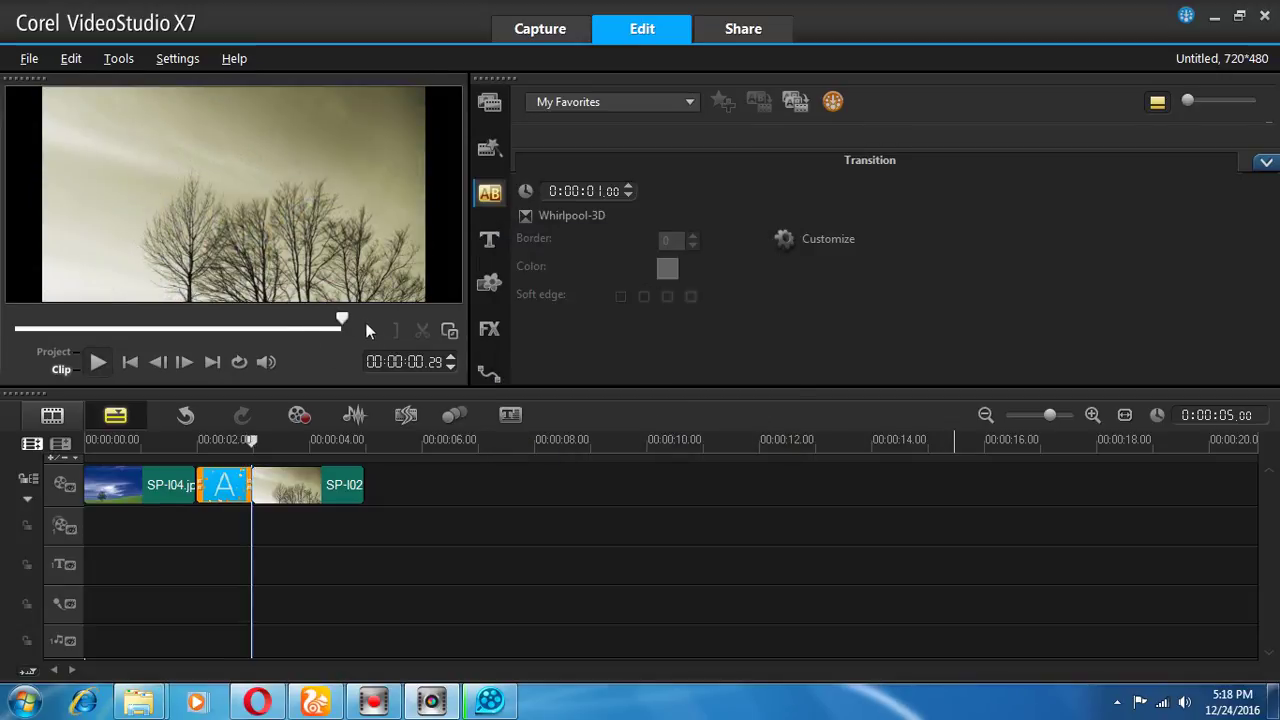
pyautogui.moveTo(281, 327); pyautogui.dragTo(160, 325)
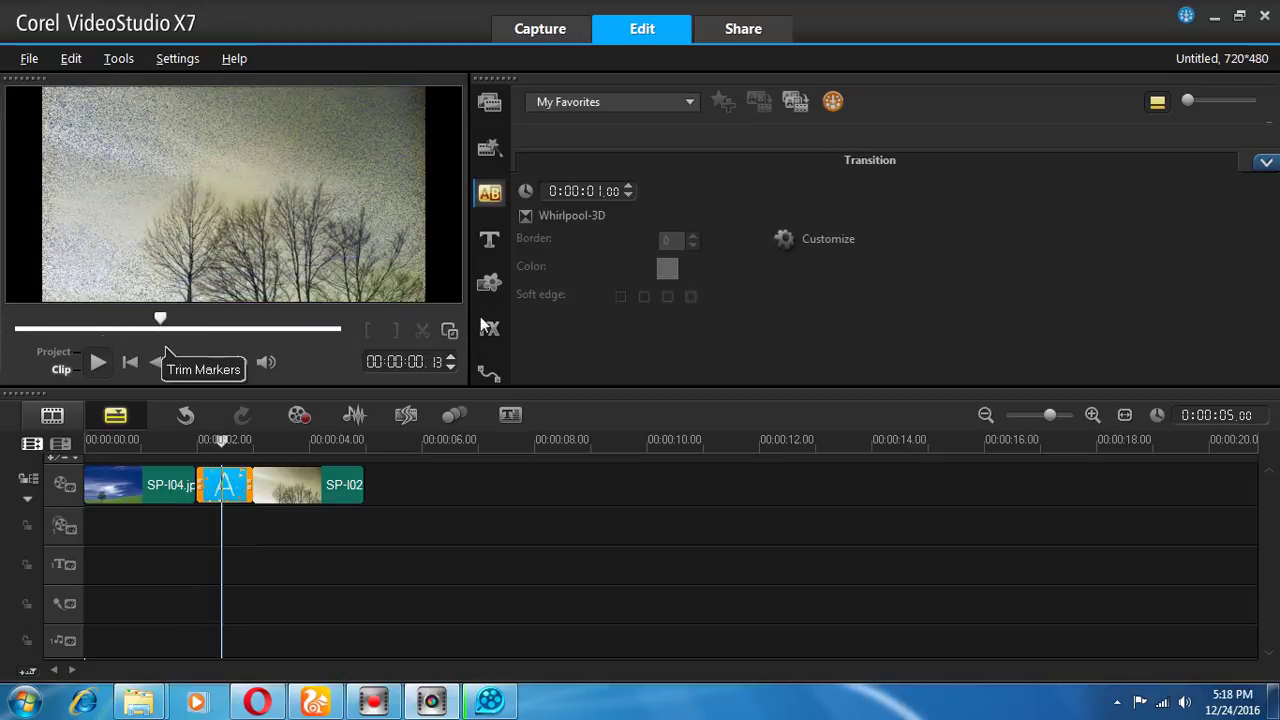
pyautogui.click(822, 240)
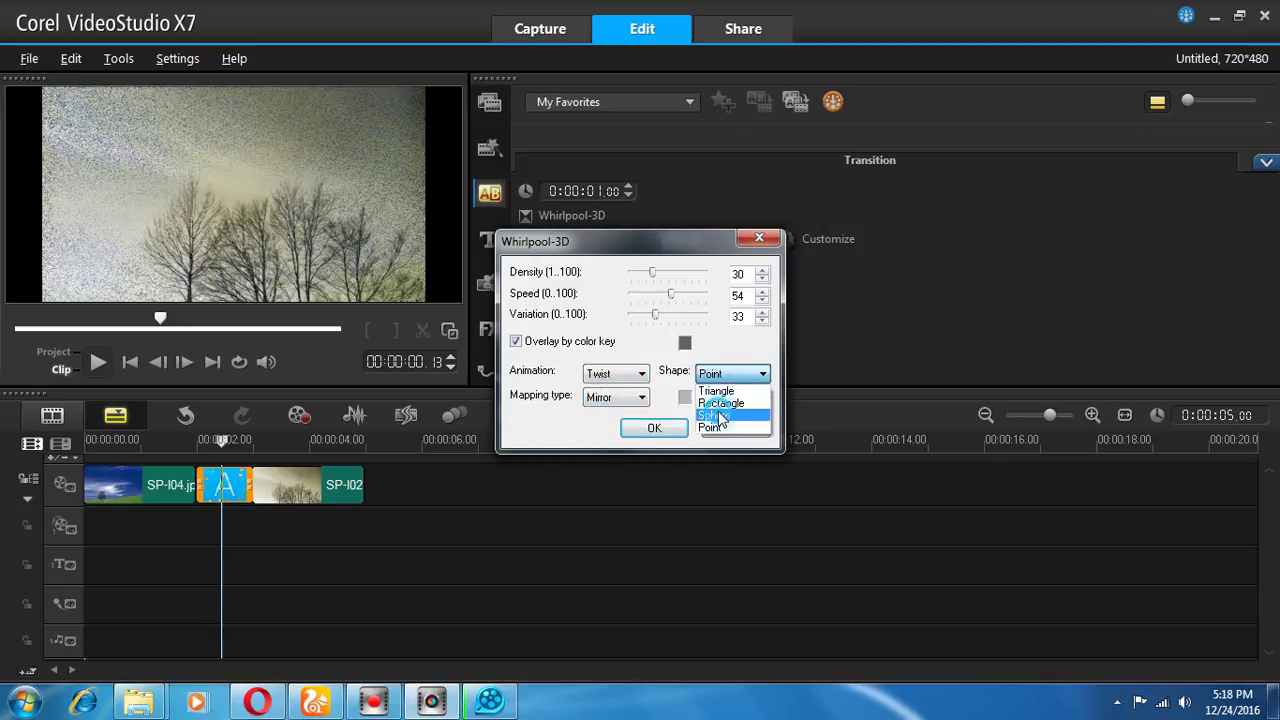
pyautogui.click(654, 428)
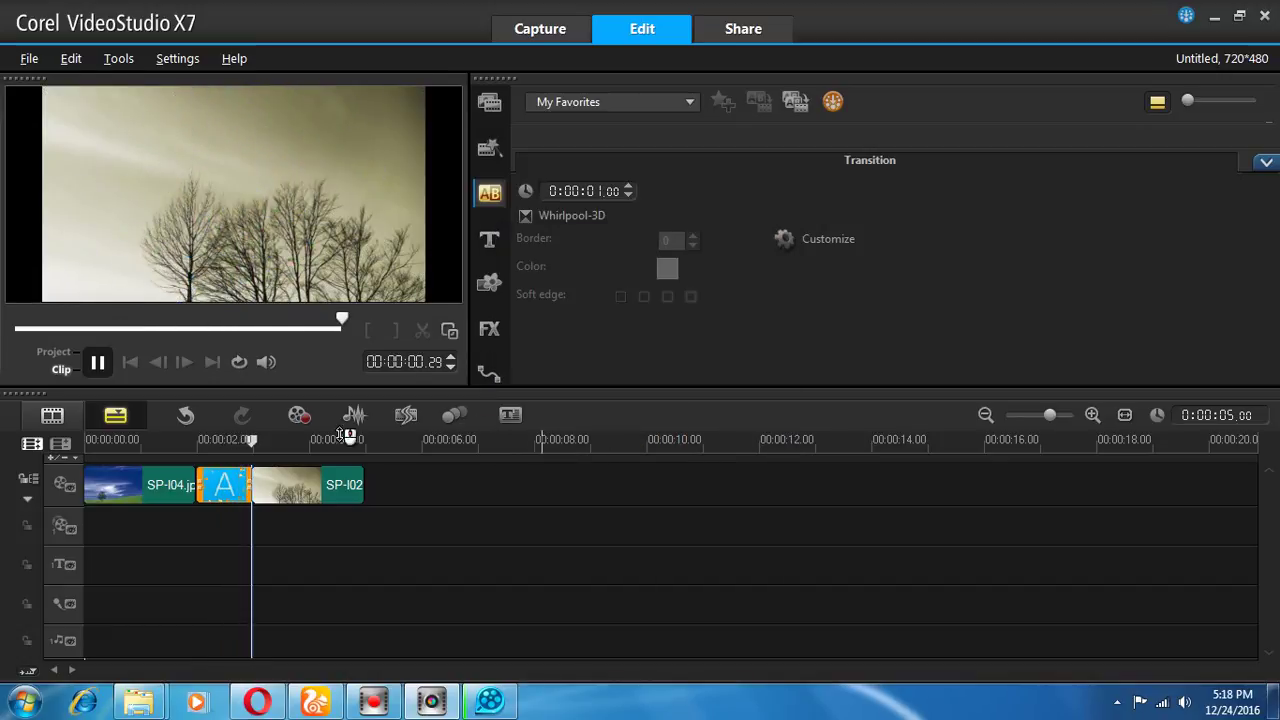
# - Replace the Whirlpool transition between the two image clips with MaskA and open its transition options
pyautogui.click(1266, 161)
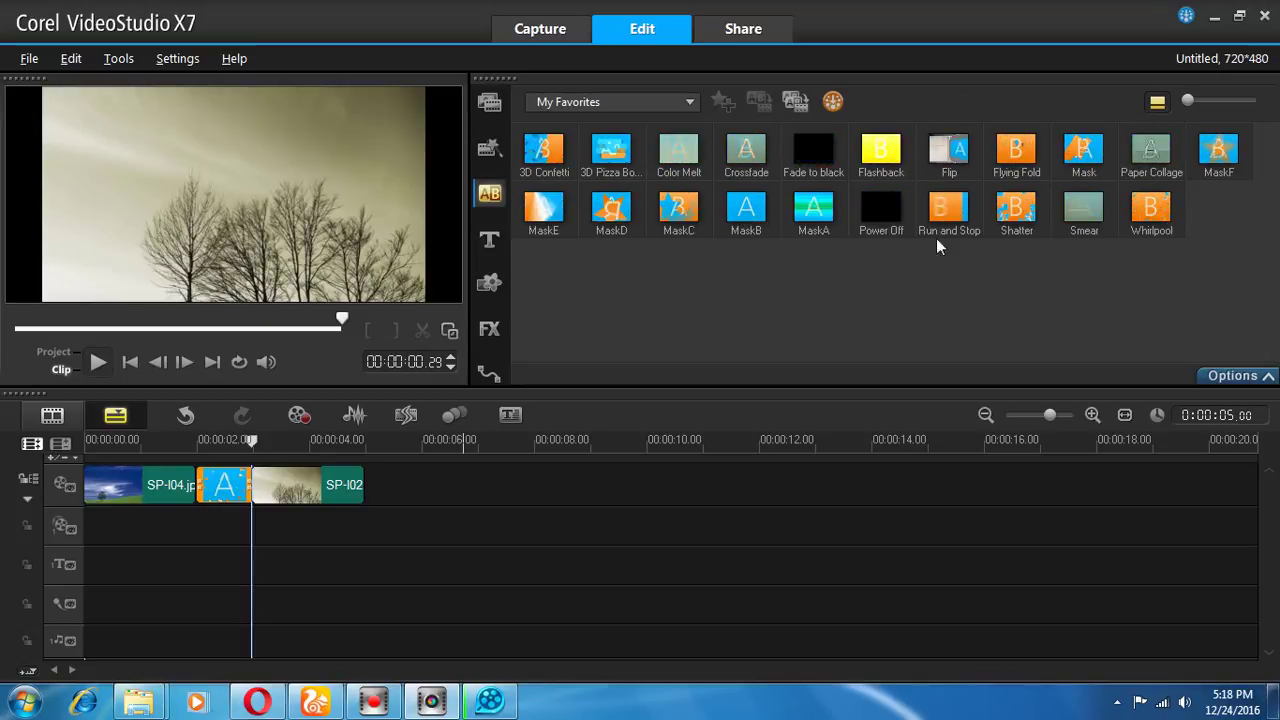
pyautogui.click(812, 222)
pyautogui.moveTo(248, 445); pyautogui.dragTo(247, 487)
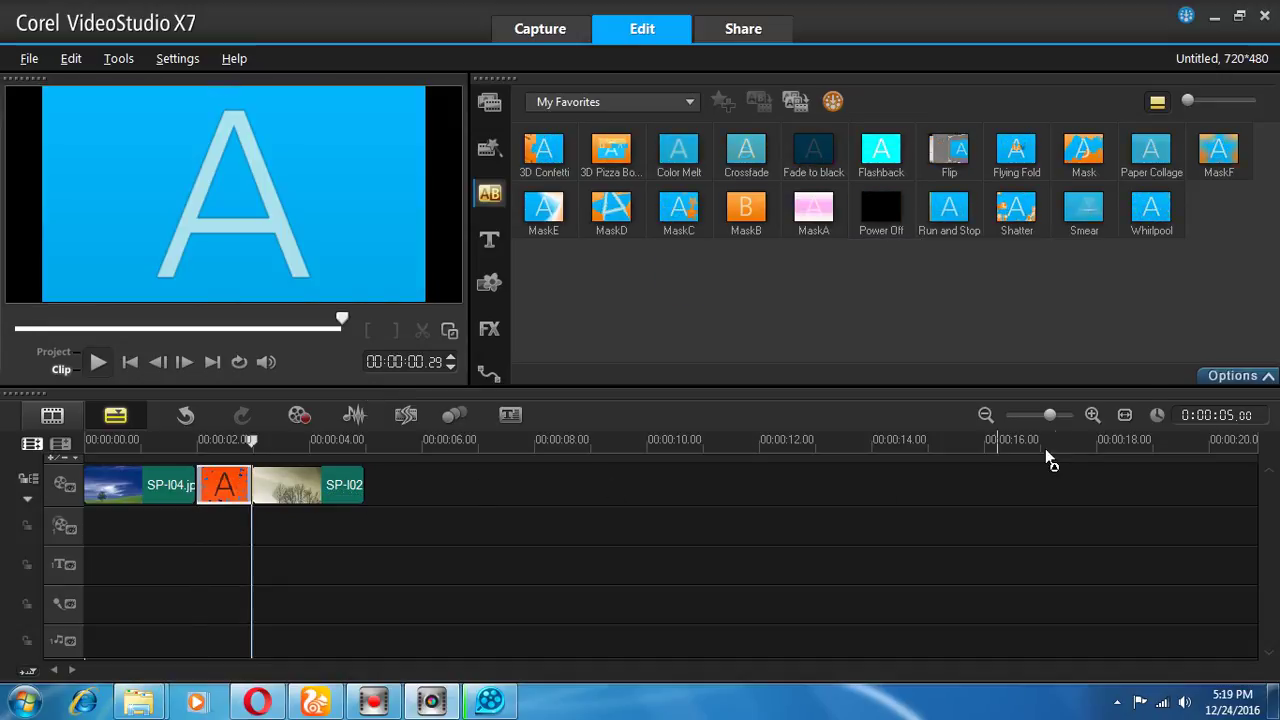
pyautogui.click(1245, 375)
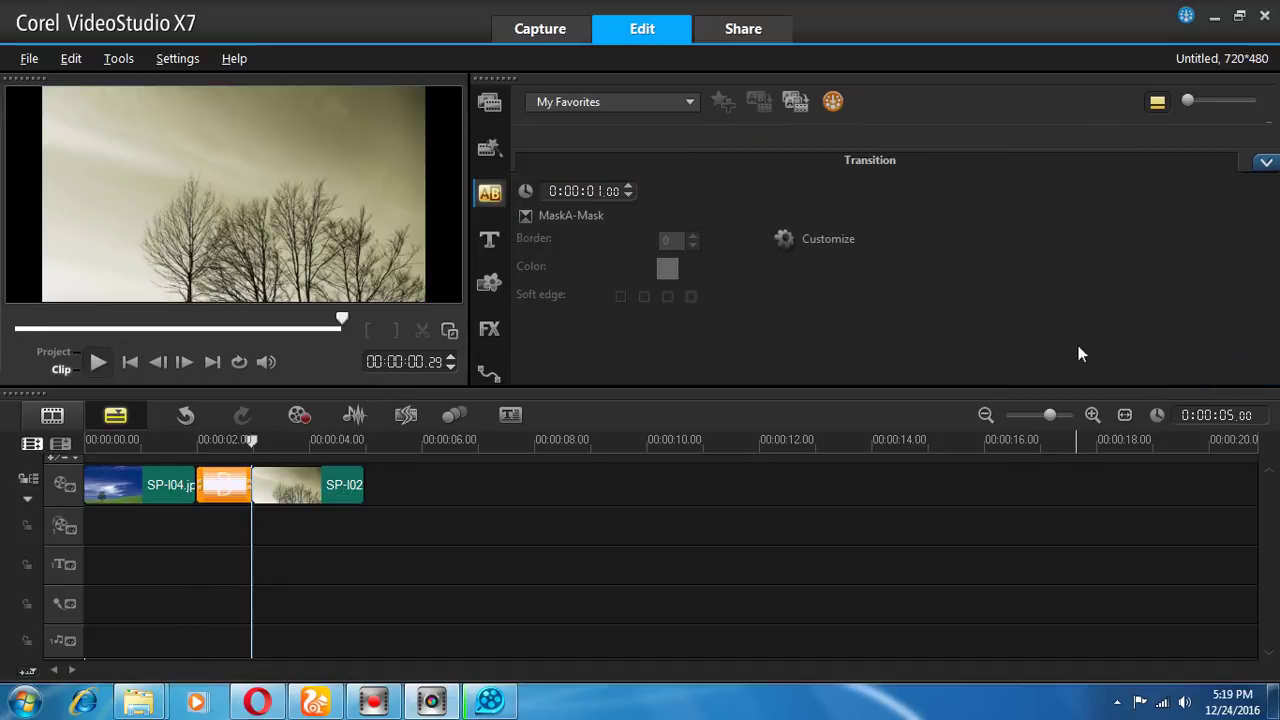
# - Examine the MaskA customization settings and preview the transition with the flame mask
pyautogui.click(783, 238)
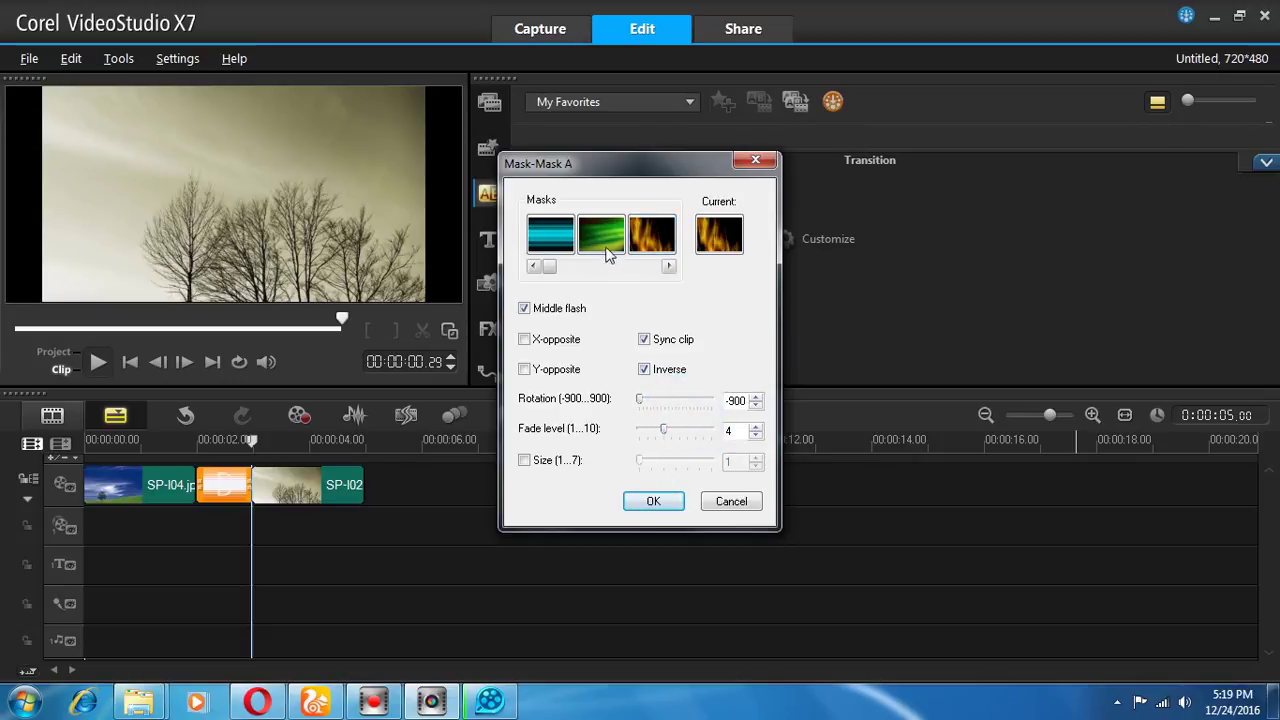
pyautogui.click(655, 501)
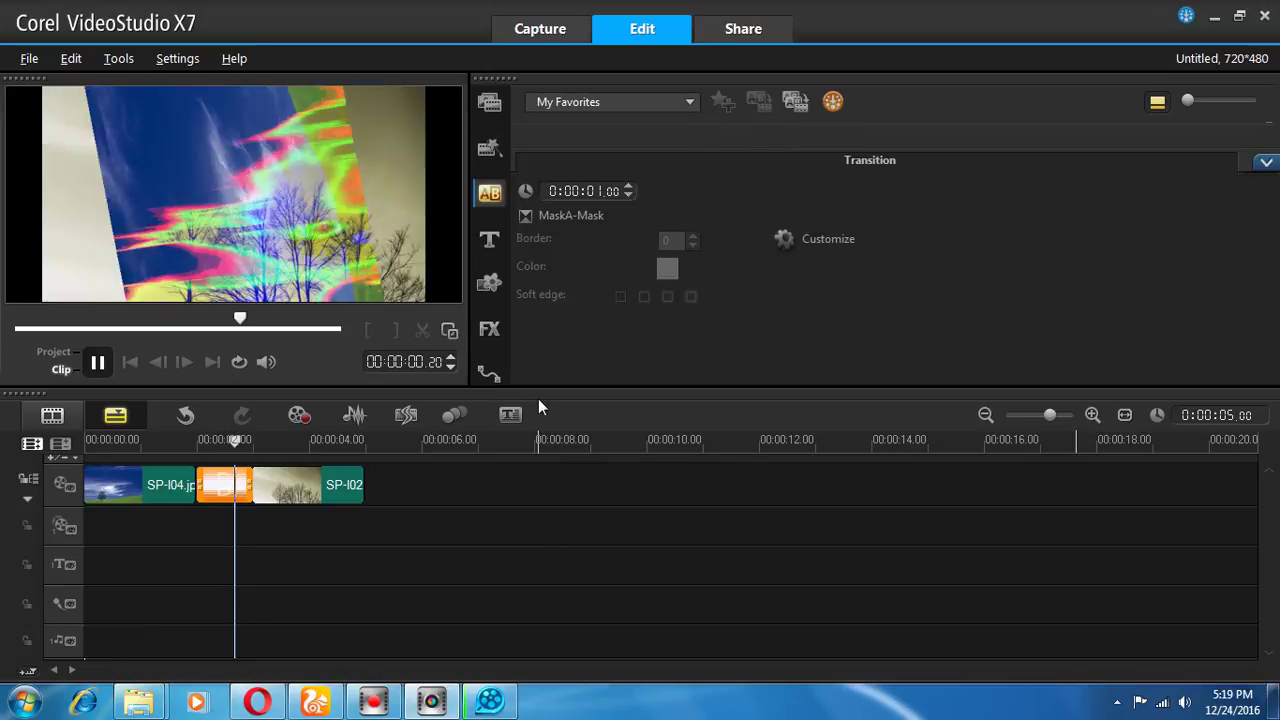
pyautogui.click(822, 239)
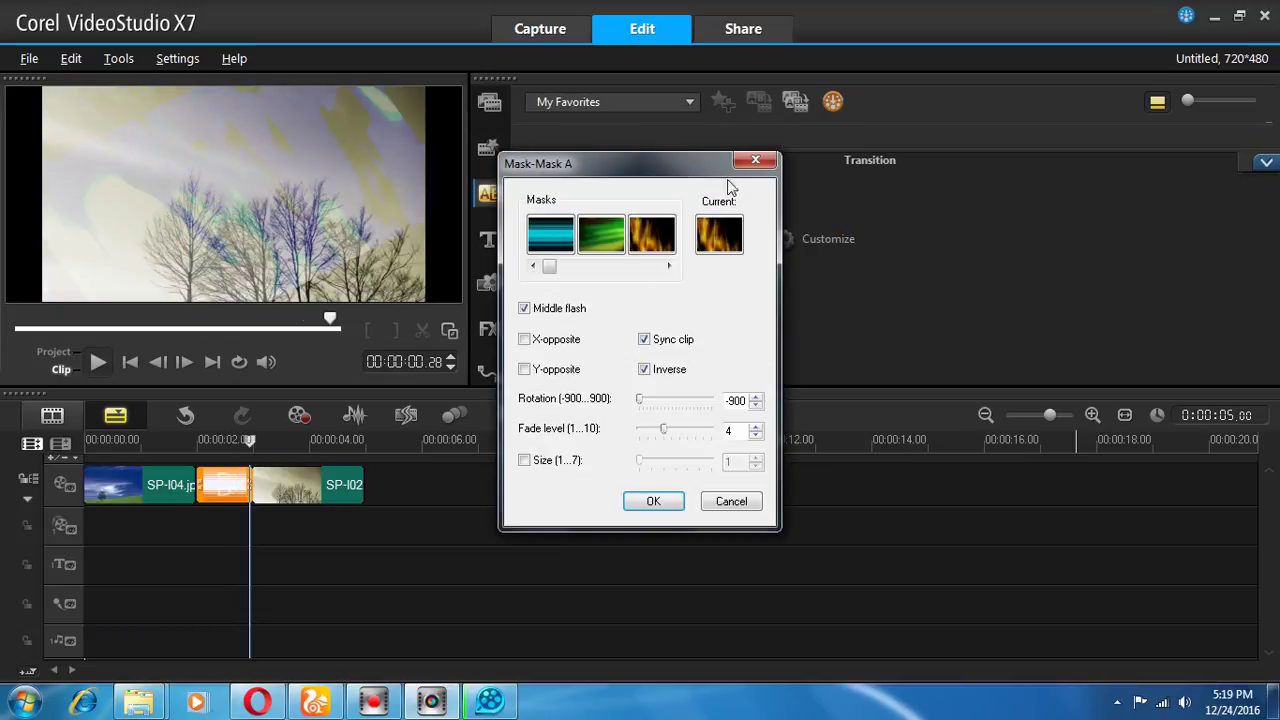
pyautogui.click(755, 160)
# - Replace the MaskA transition between the two image clips with MaskE and open its transition options
pyautogui.click(1266, 162)
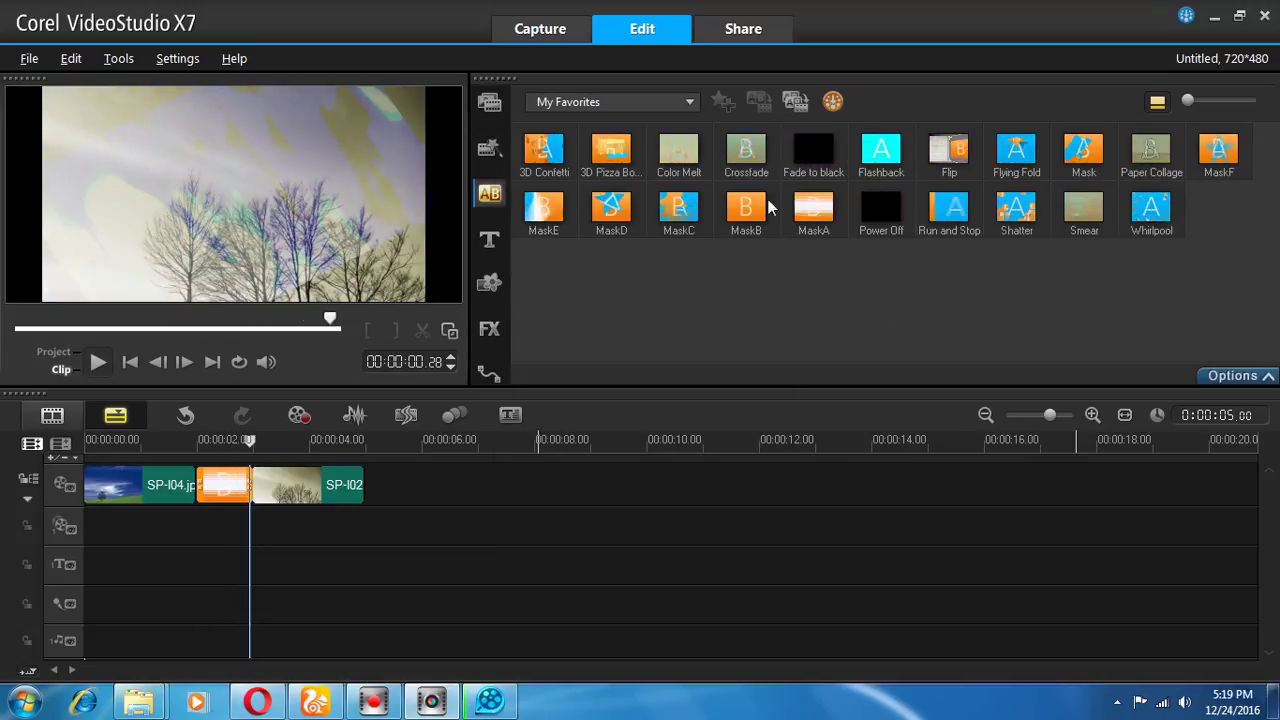
pyautogui.click(543, 207)
pyautogui.moveTo(543, 207); pyautogui.dragTo(265, 482)
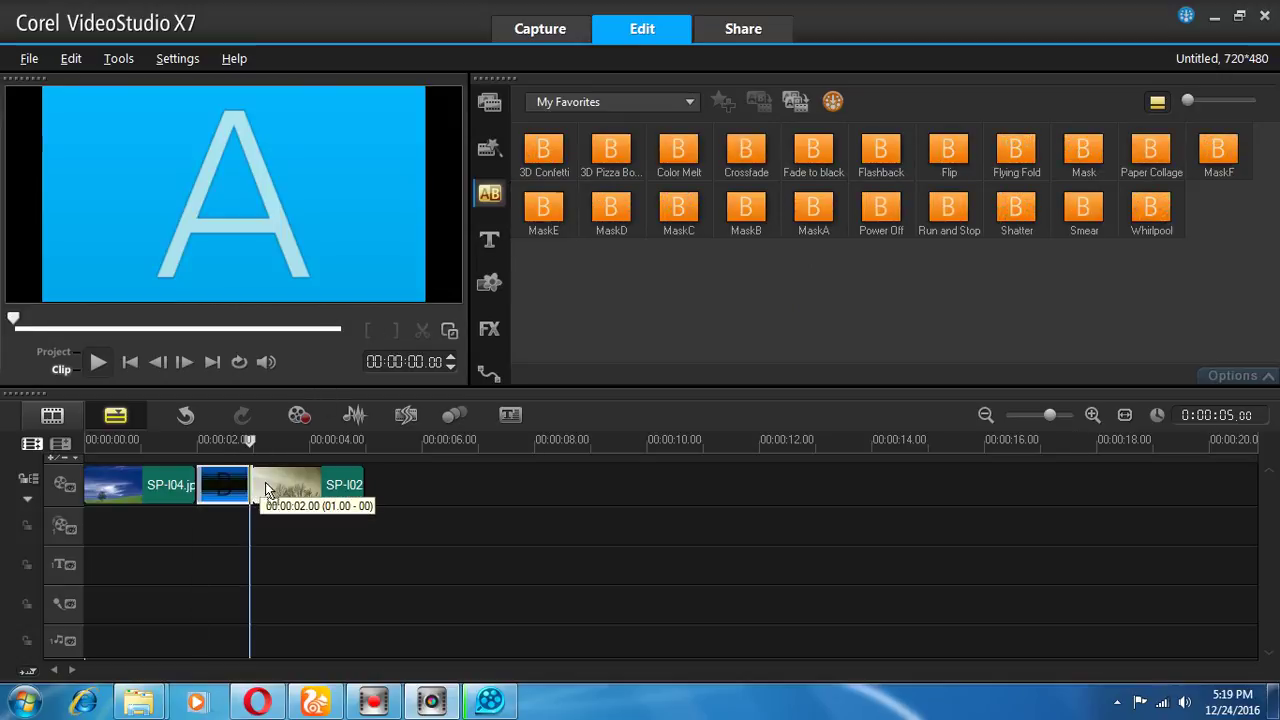
pyautogui.click(1249, 376)
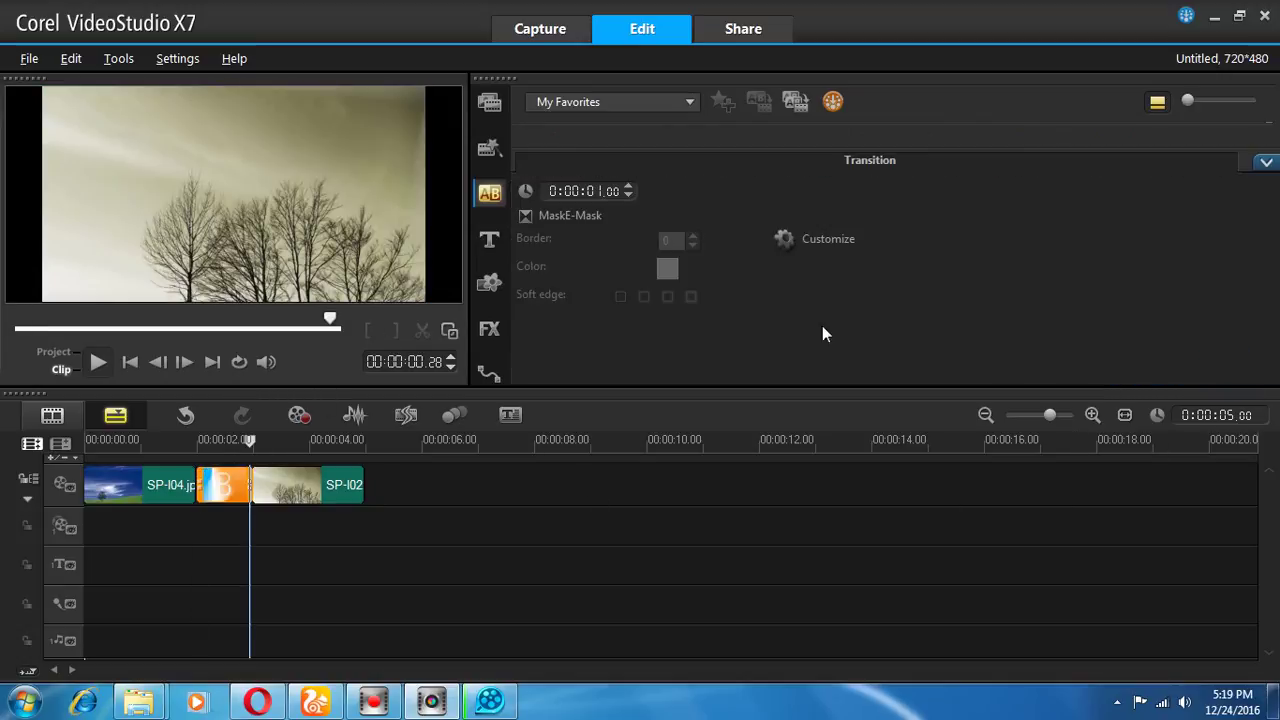
# - Set the MaskE transition's path to Fly Up and play the preview
pyautogui.click(816, 238)
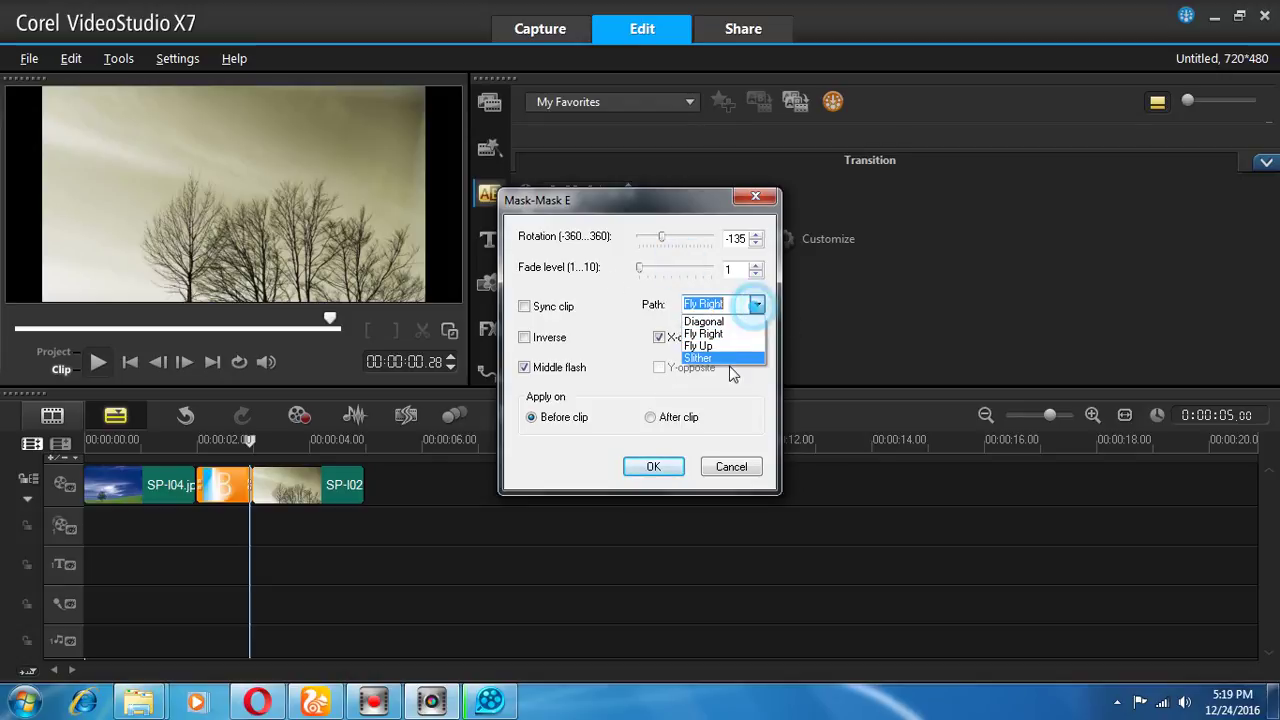
pyautogui.click(654, 467)
pyautogui.press('space')
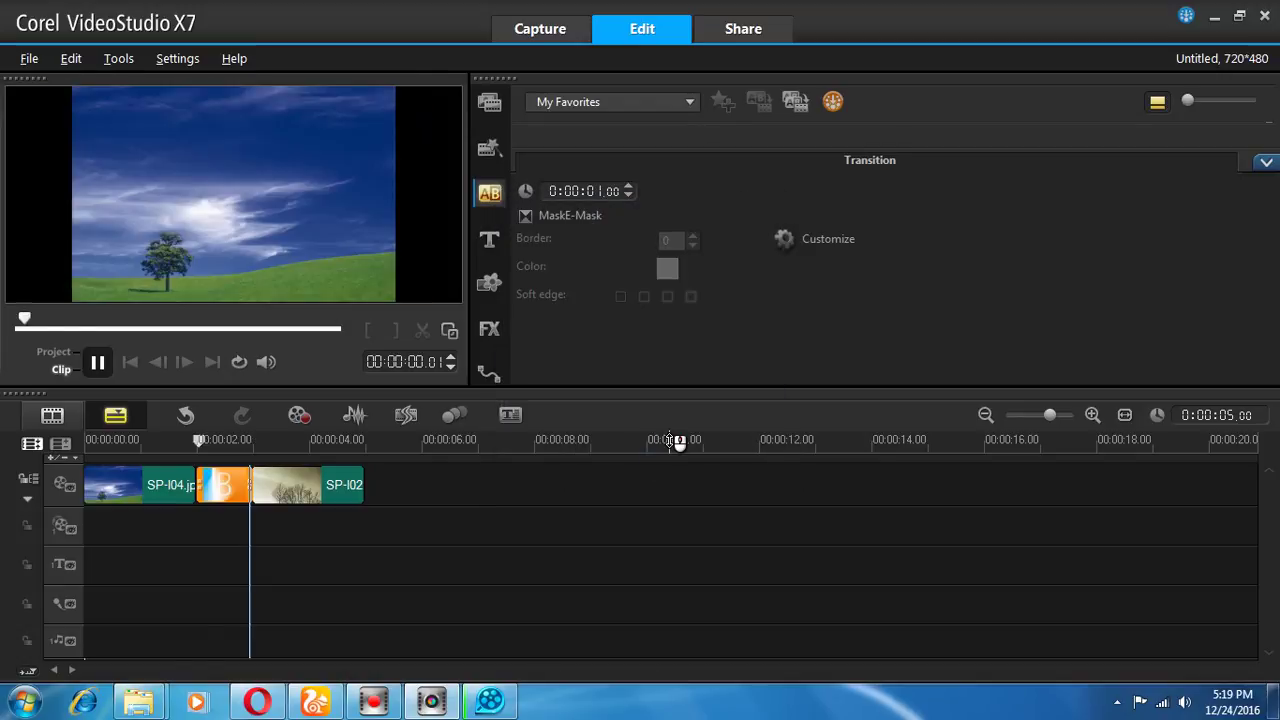
# - Set the MaskE fade level to 7, enable Sync clip and Inverse, and preview the transition by playback and by scrubbing the timeline
pyautogui.click(814, 239)
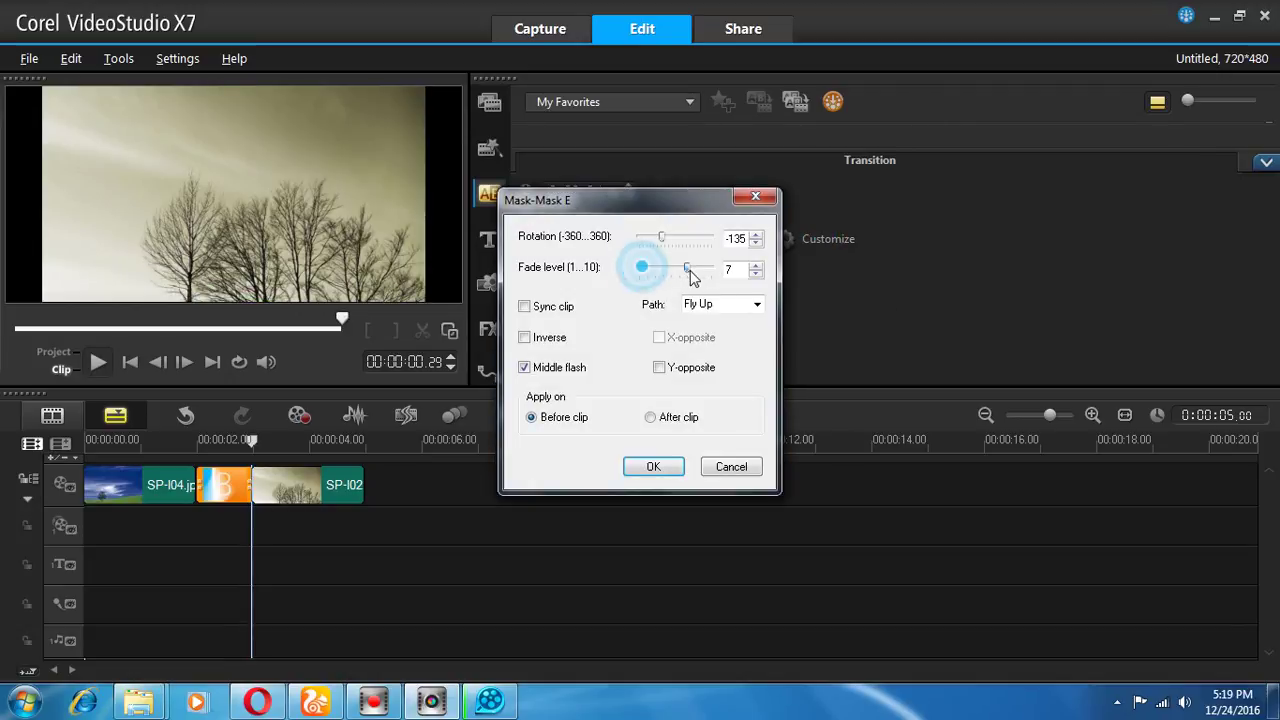
pyautogui.click(641, 463)
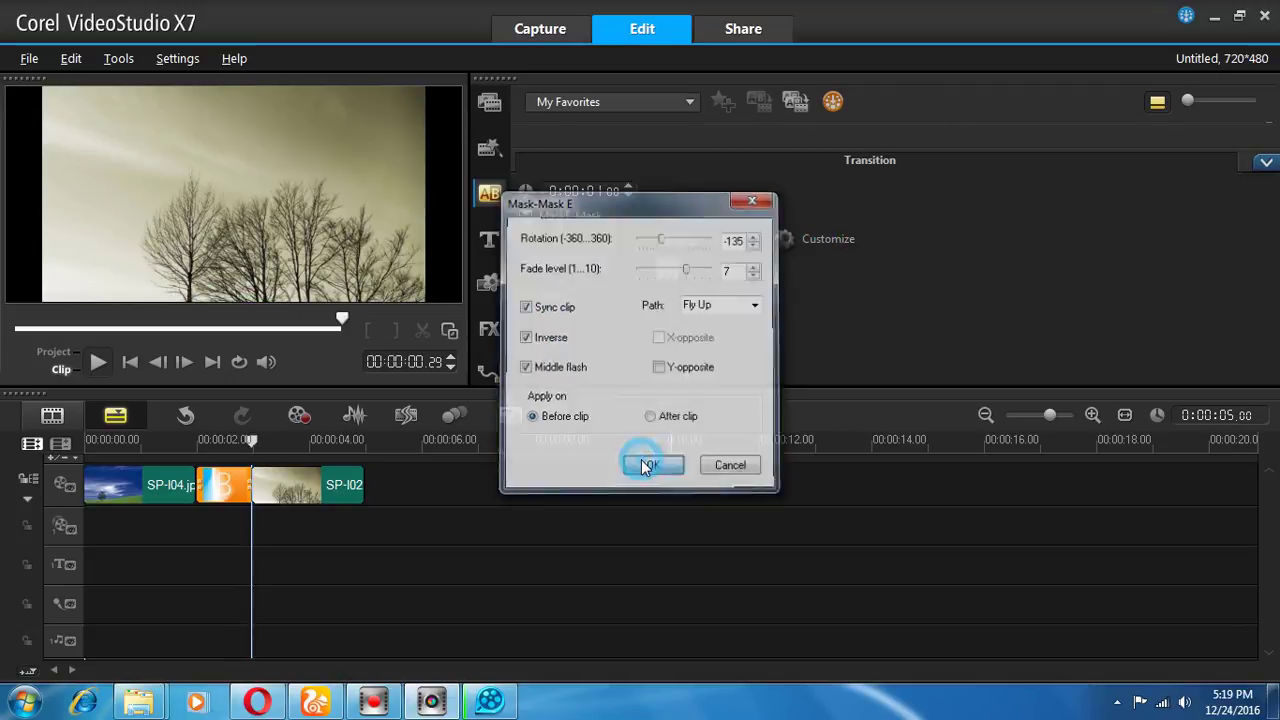
pyautogui.press('space')
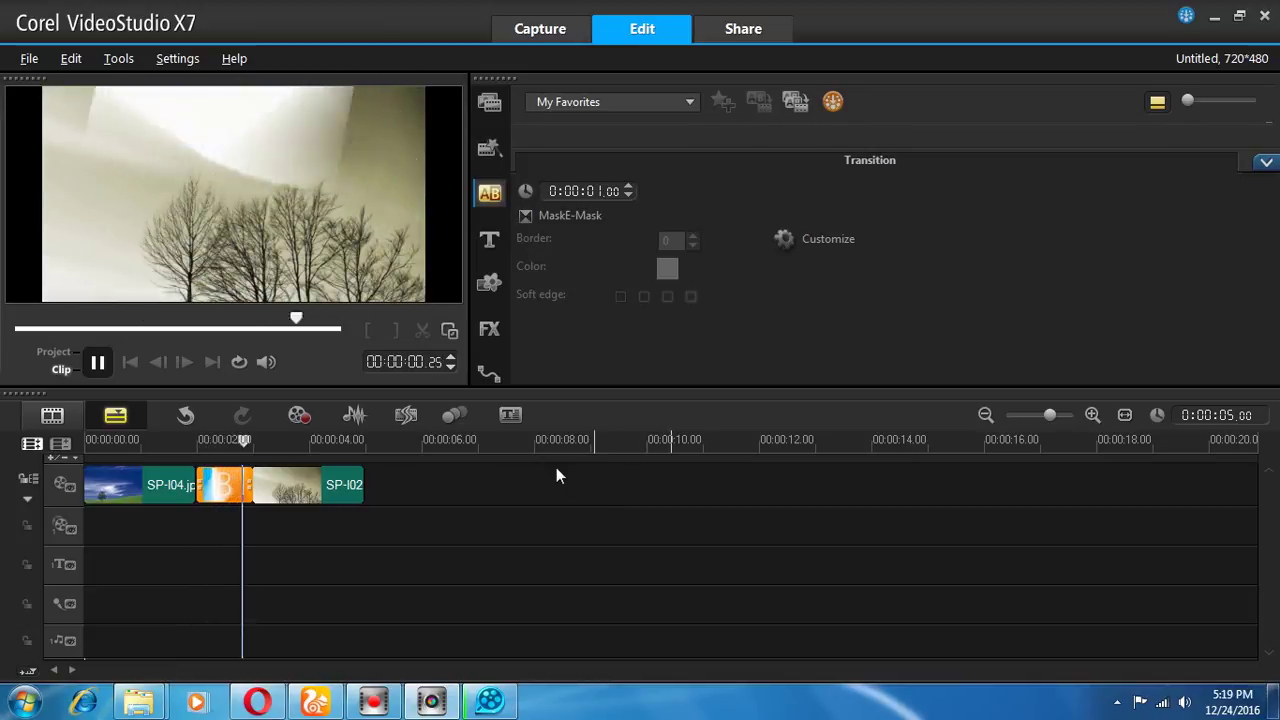
pyautogui.moveTo(257, 443); pyautogui.dragTo(222, 443)
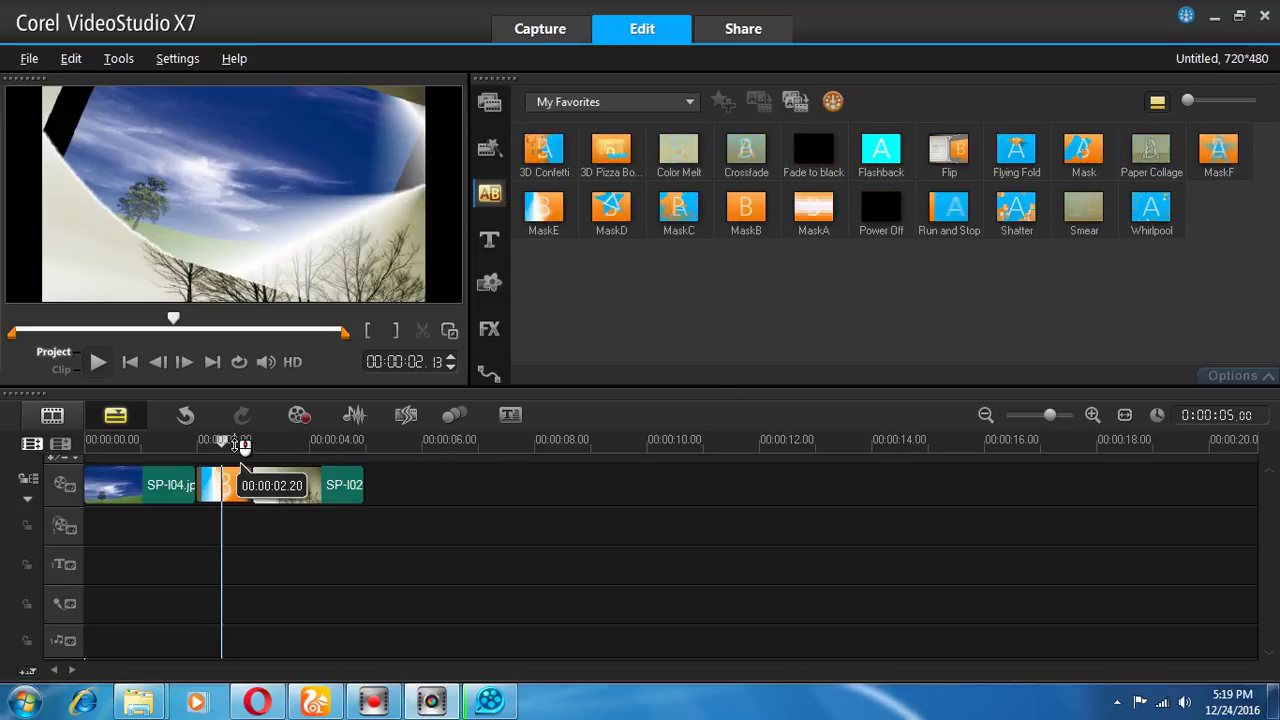
pyautogui.moveTo(232, 440); pyautogui.dragTo(274, 440)
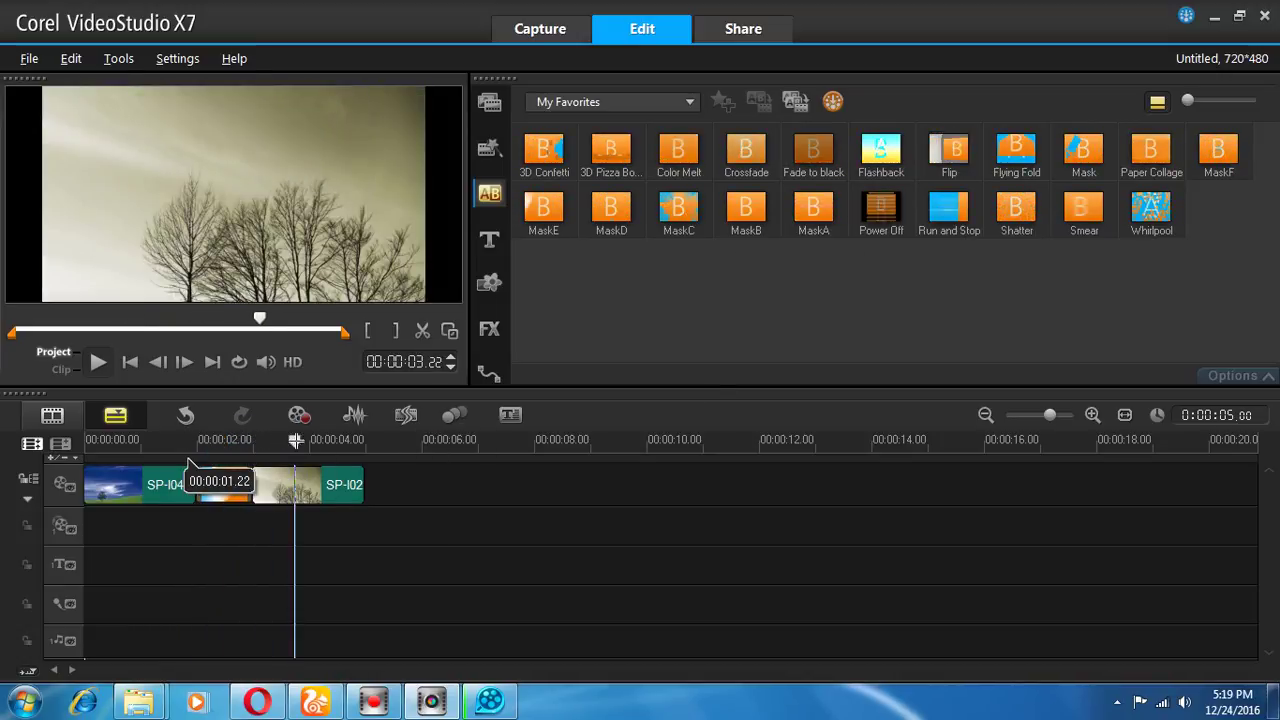